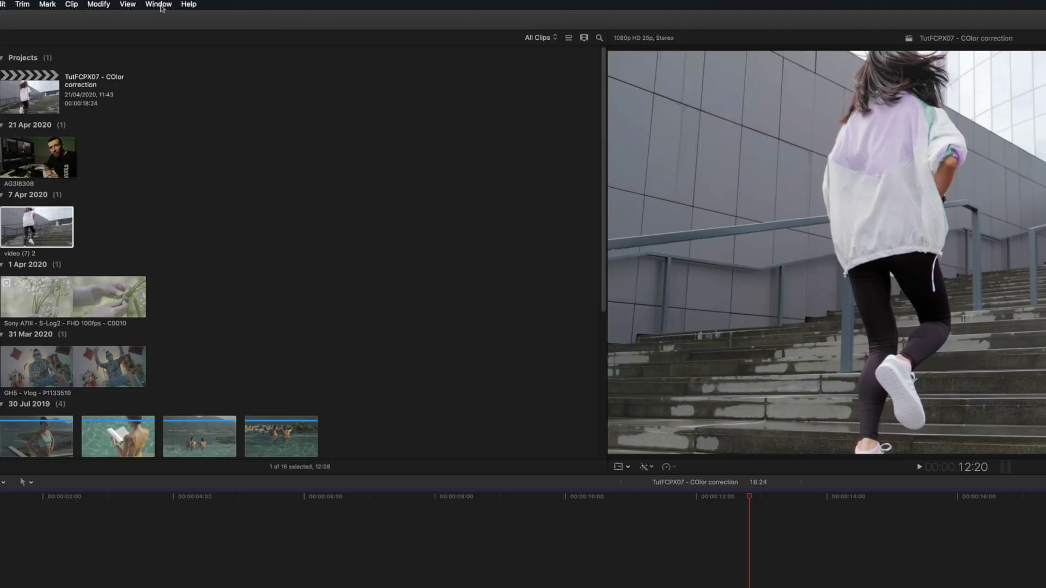
# Switch to the Color & Effects workspace (Ctrl+Shift+2) to show the four video scopes.
pyautogui.click(173, 6)
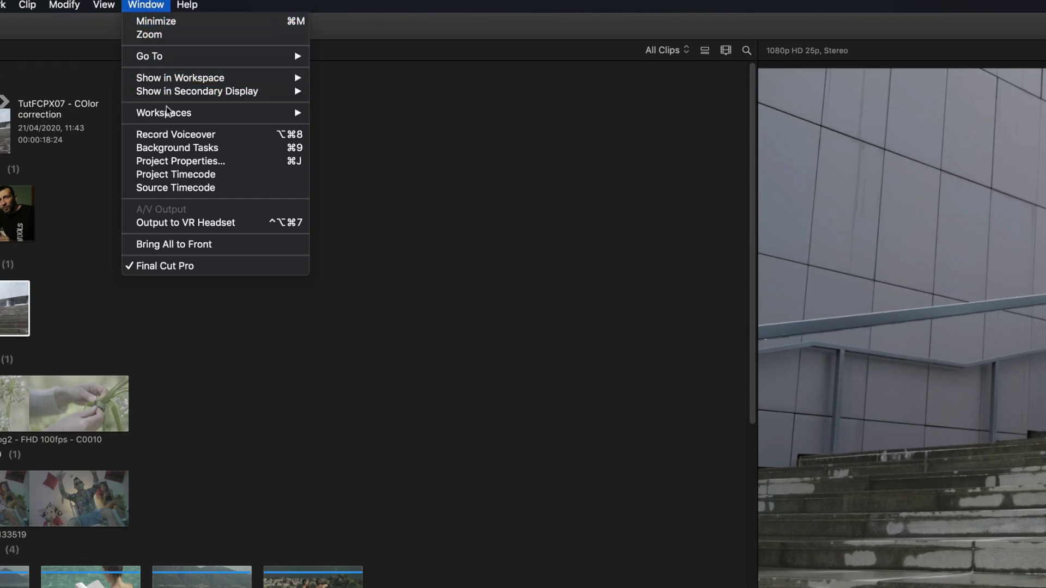
pyautogui.moveTo(193, 55)
pyautogui.press('Escape')
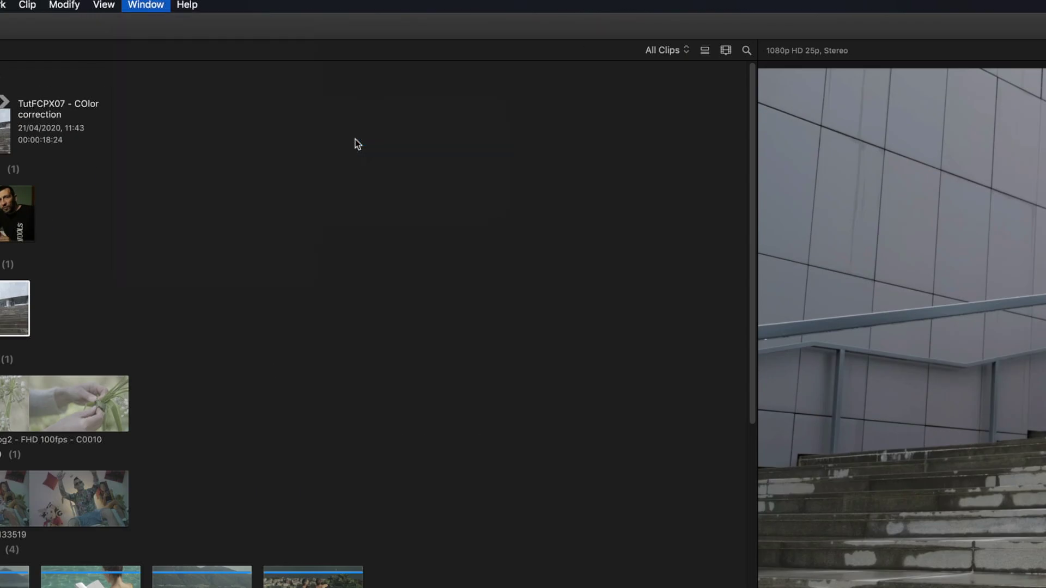
pyautogui.hotkey('ctrl', 'shift', '2')
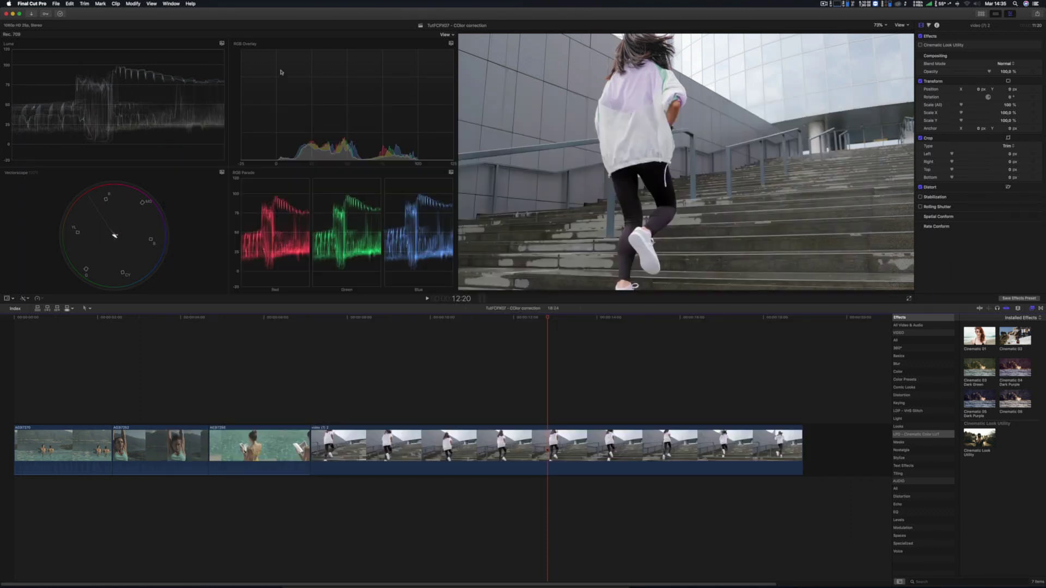
# Lay out a wide luma waveform over vectorscope and RGB Overlay, with a waveform guide at 0.
pyautogui.click(444, 34)
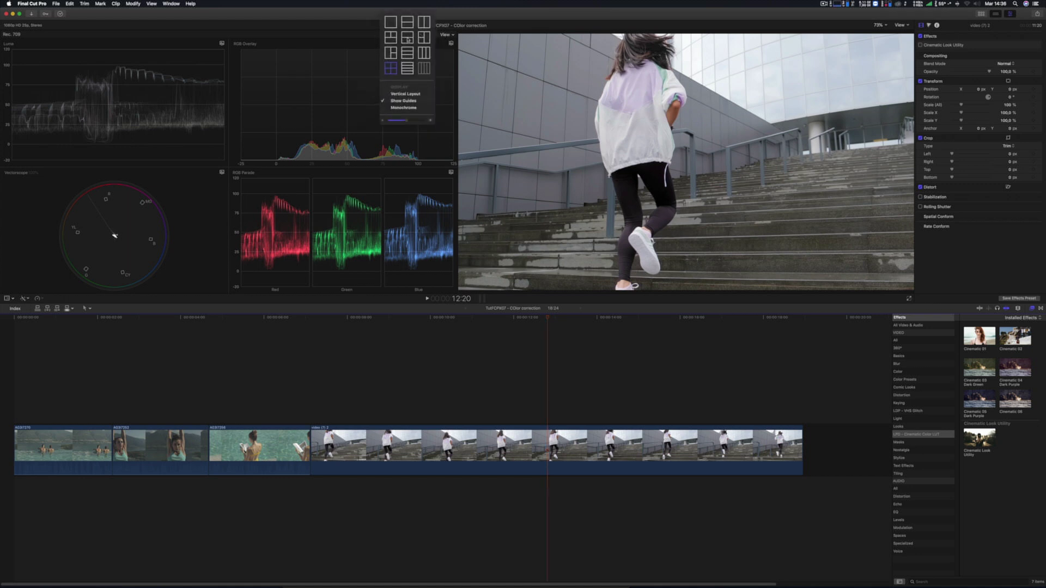
pyautogui.click(409, 39)
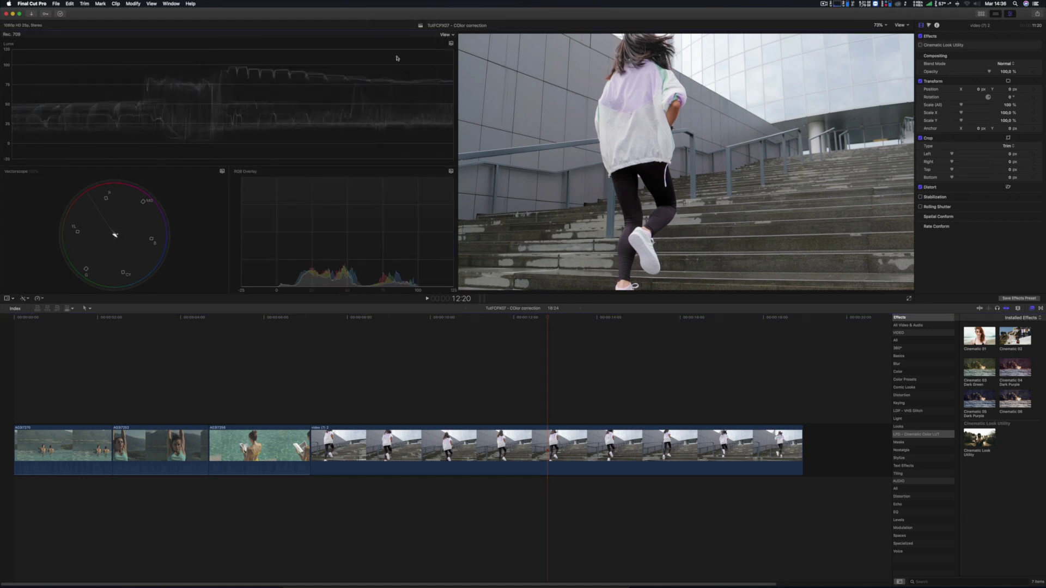
pyautogui.click(451, 172)
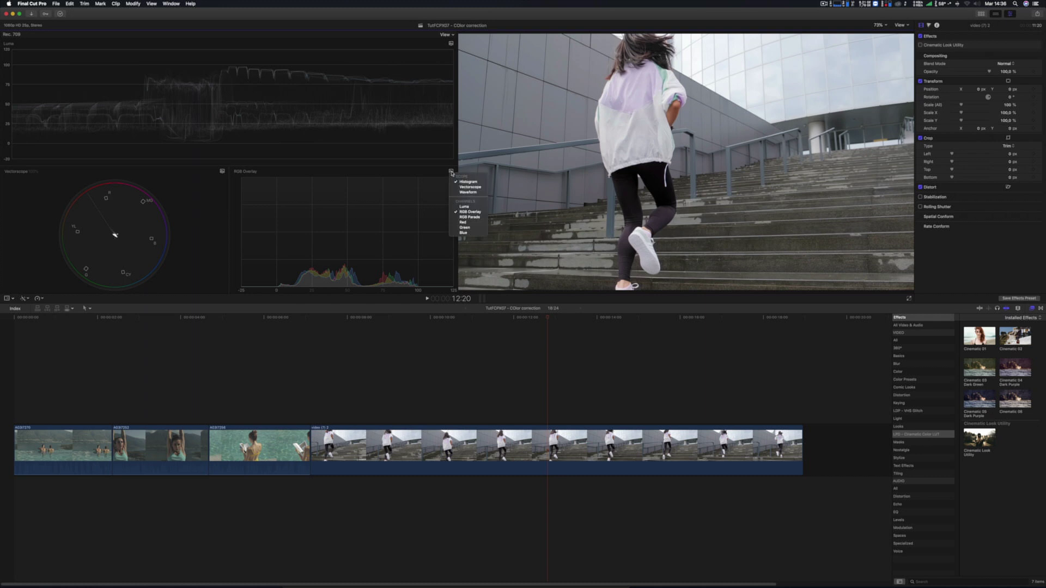
pyautogui.click(472, 193)
pyautogui.click(451, 172)
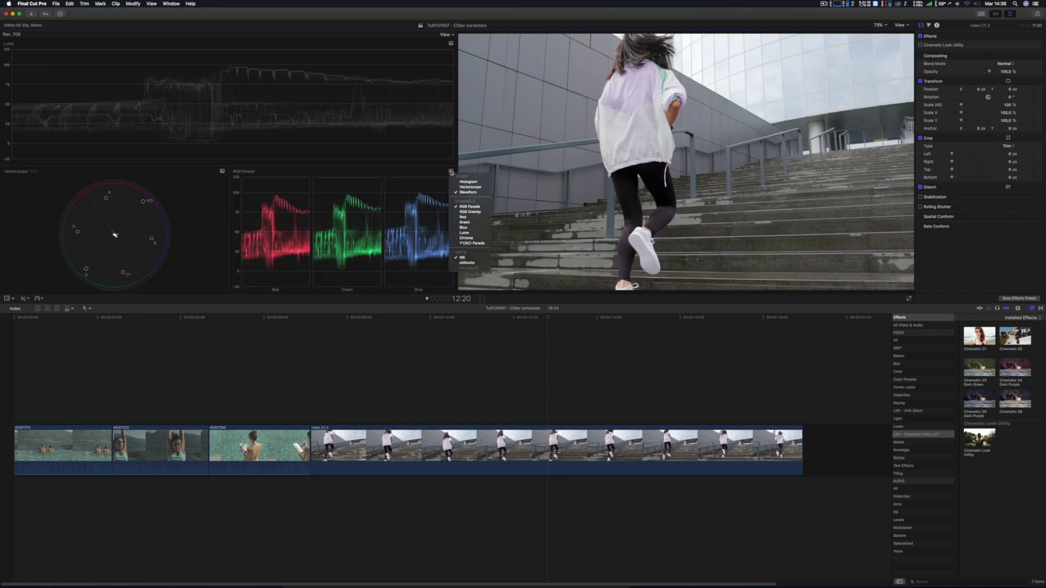
pyautogui.click(466, 212)
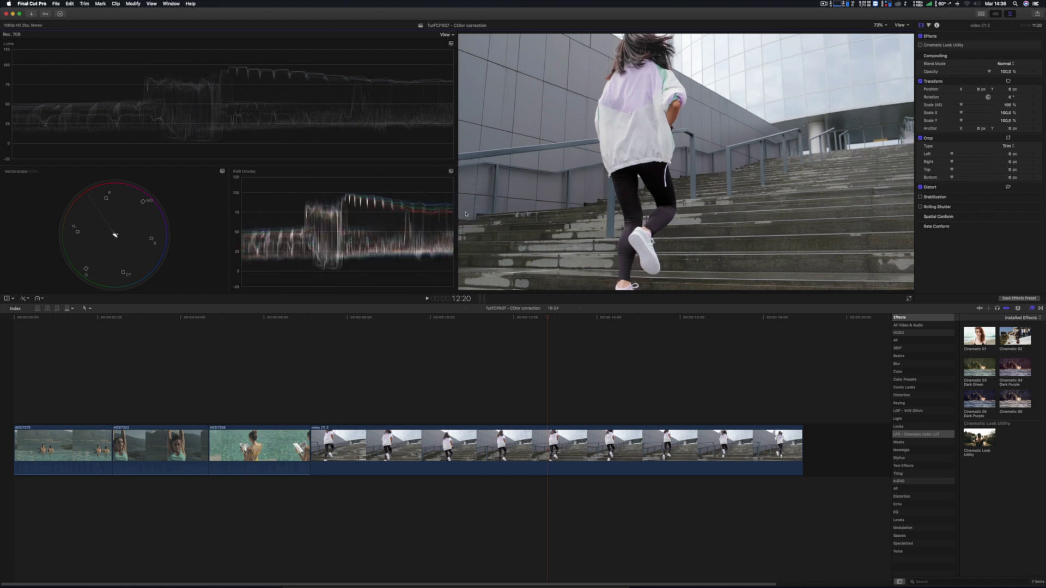
pyautogui.click(223, 107)
pyautogui.moveTo(223, 110); pyautogui.dragTo(218, 154)
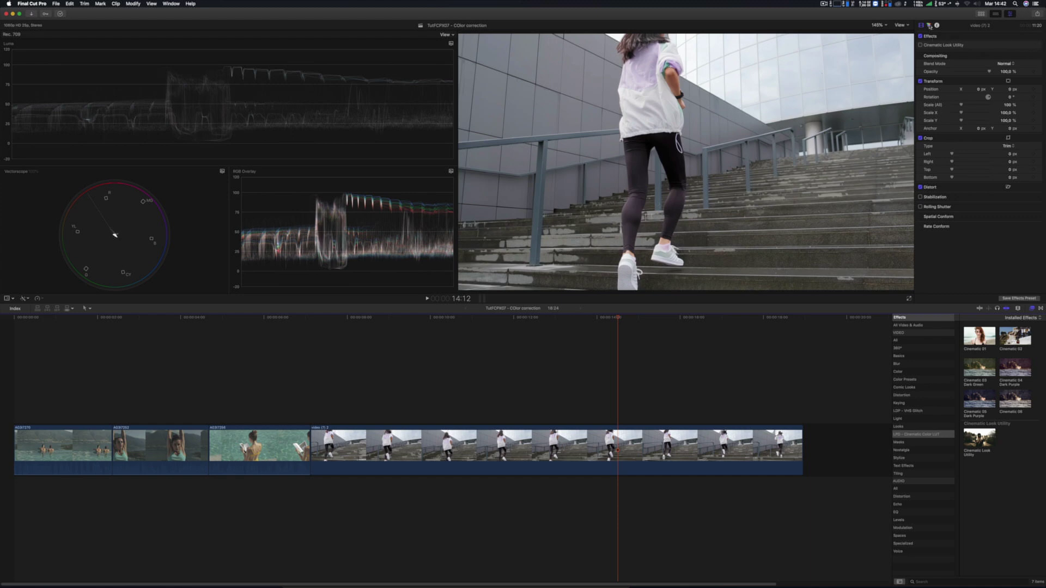
# Add Color Wheels to the runner-on-stairs clip and widen the inspector to enlarge the wheels.
pyautogui.click(929, 27)
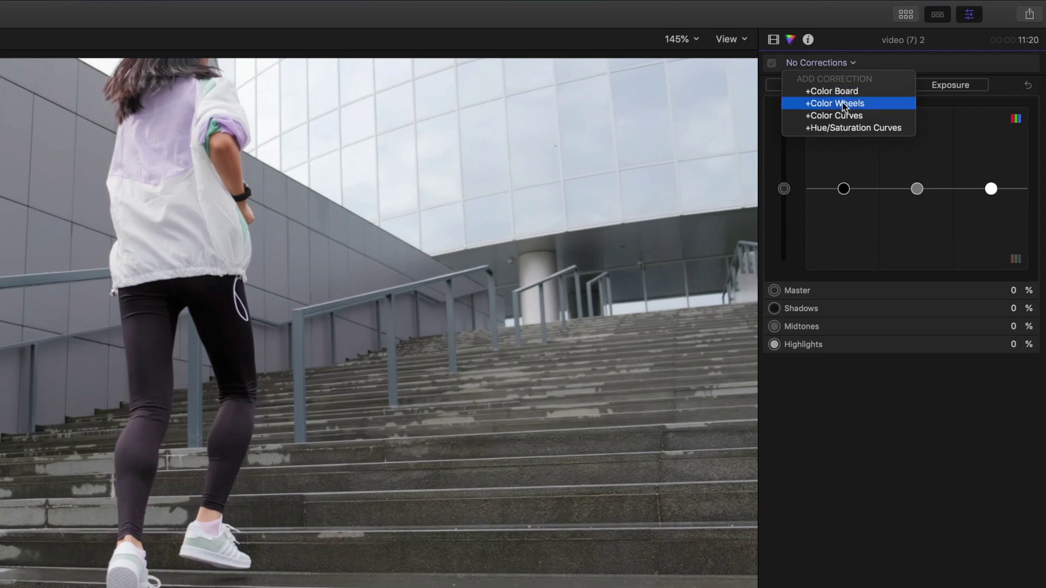
pyautogui.click(843, 105)
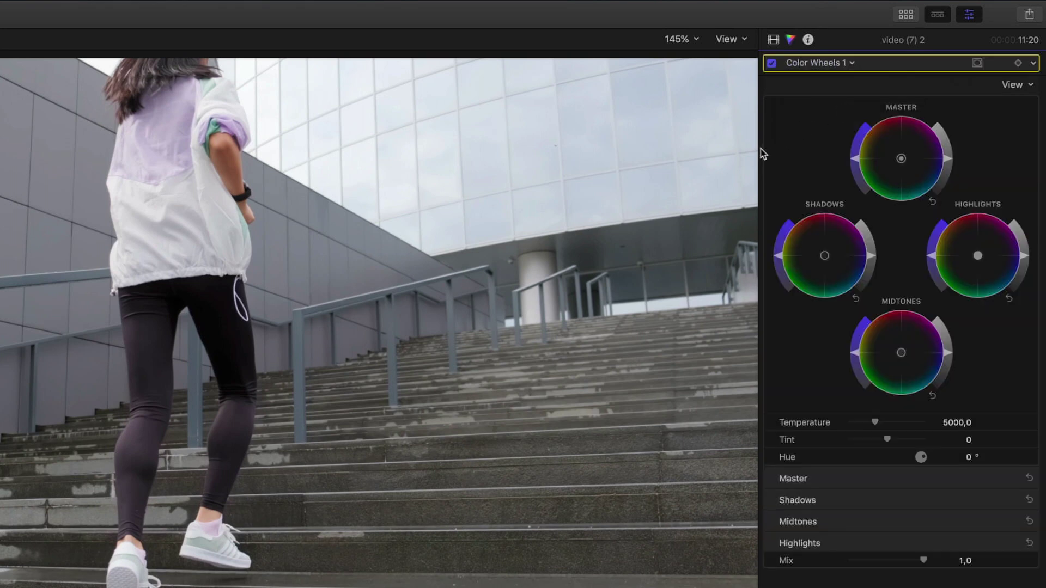
pyautogui.moveTo(760, 149); pyautogui.dragTo(561, 149)
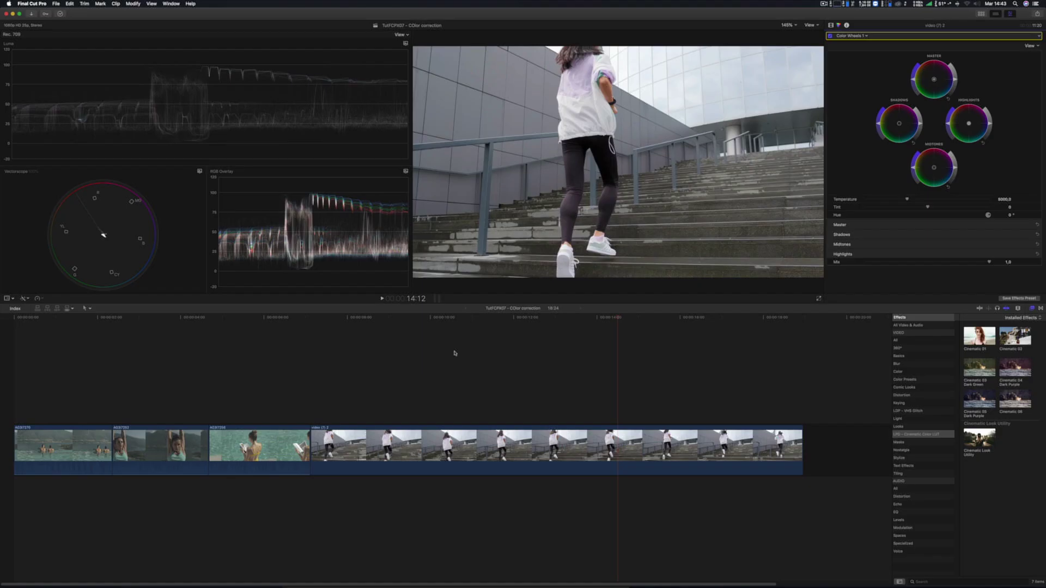
# Return to the timeline start and add Color Wheels to the couple-in-the-pool clip.
pyautogui.press('Home')
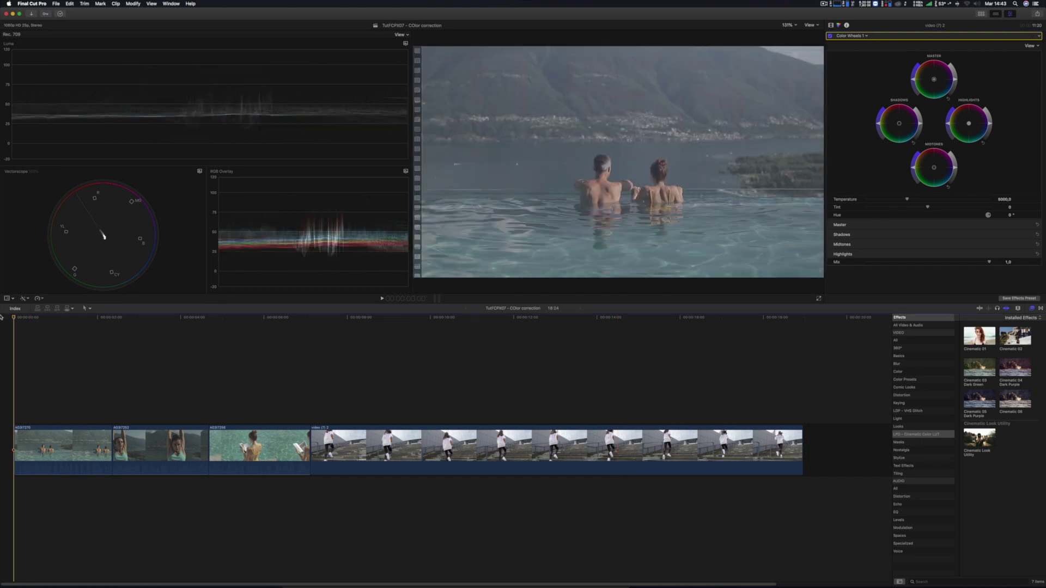
pyautogui.click(100, 436)
pyautogui.click(852, 36)
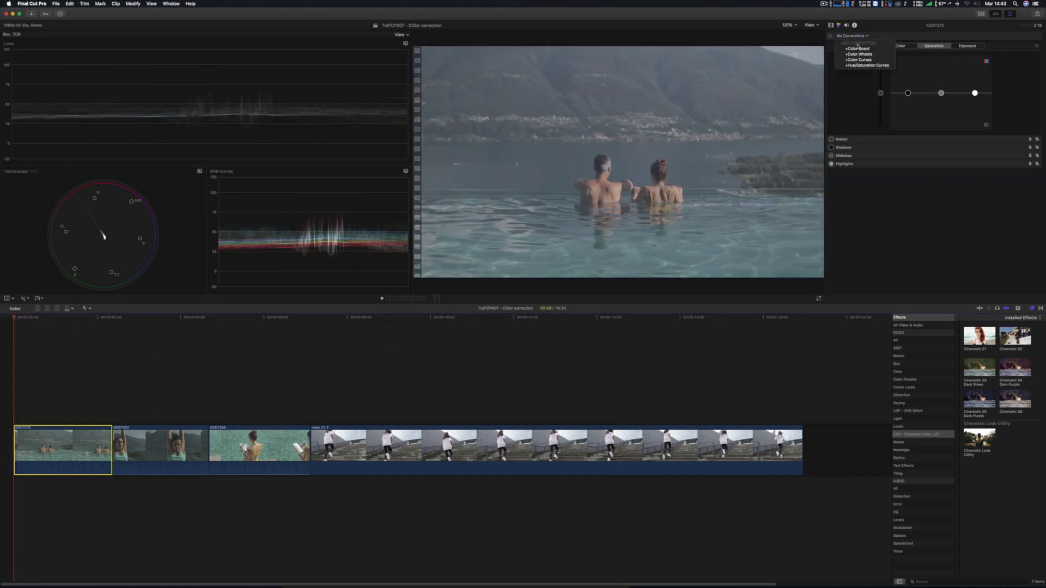
pyautogui.click(861, 56)
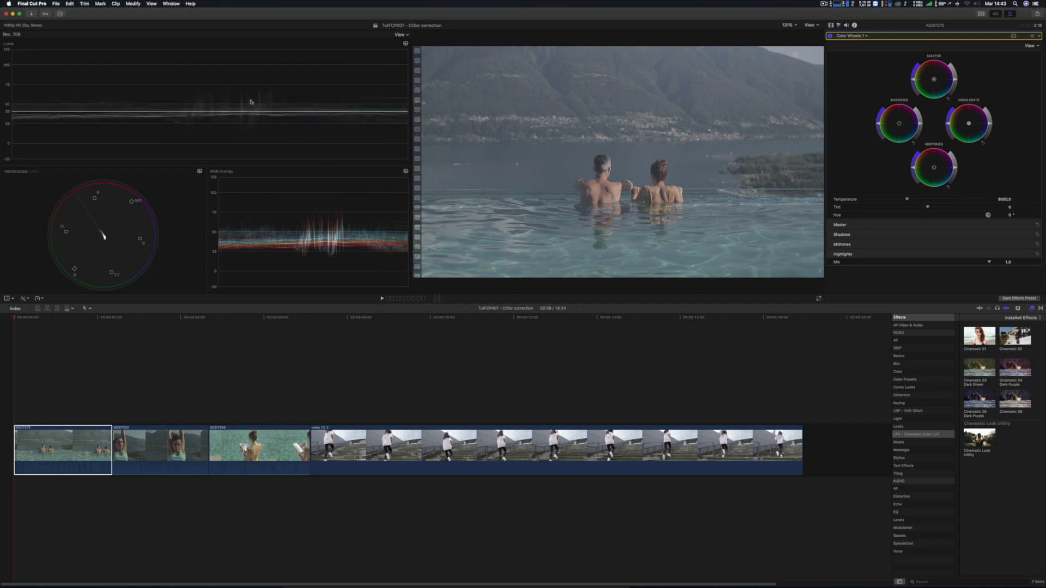
# Brighten highlights and master, deepen shadows, and warm the pool clip to temperature 8608.
pyautogui.press('space')
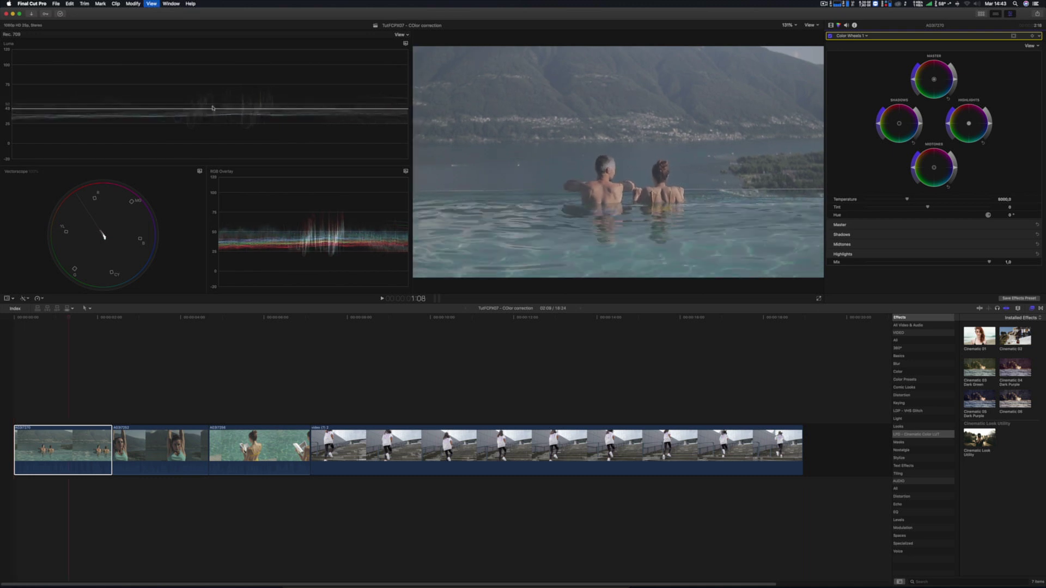
pyautogui.press('space')
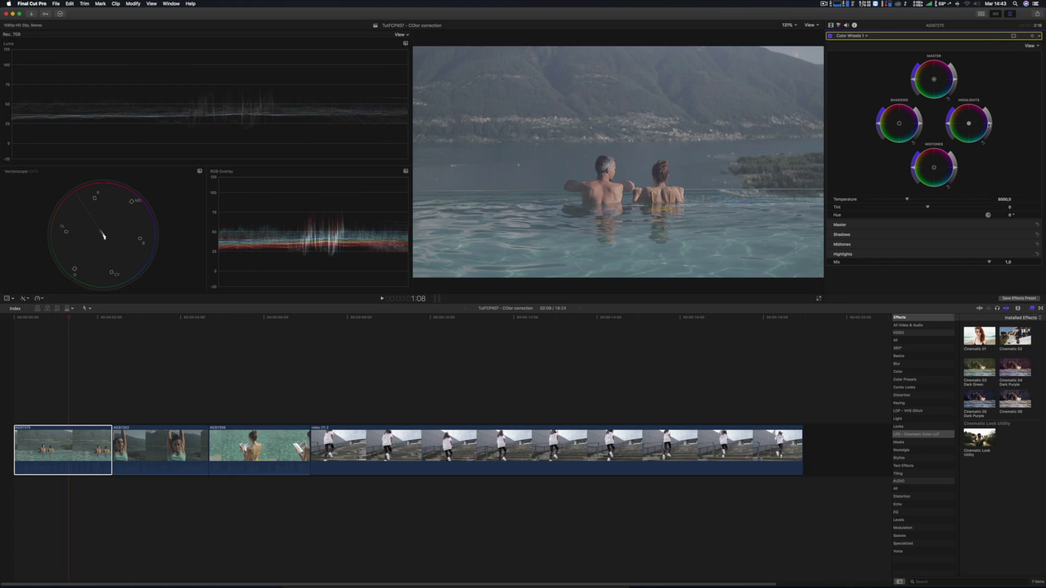
pyautogui.moveTo(985, 135); pyautogui.dragTo(989, 127)
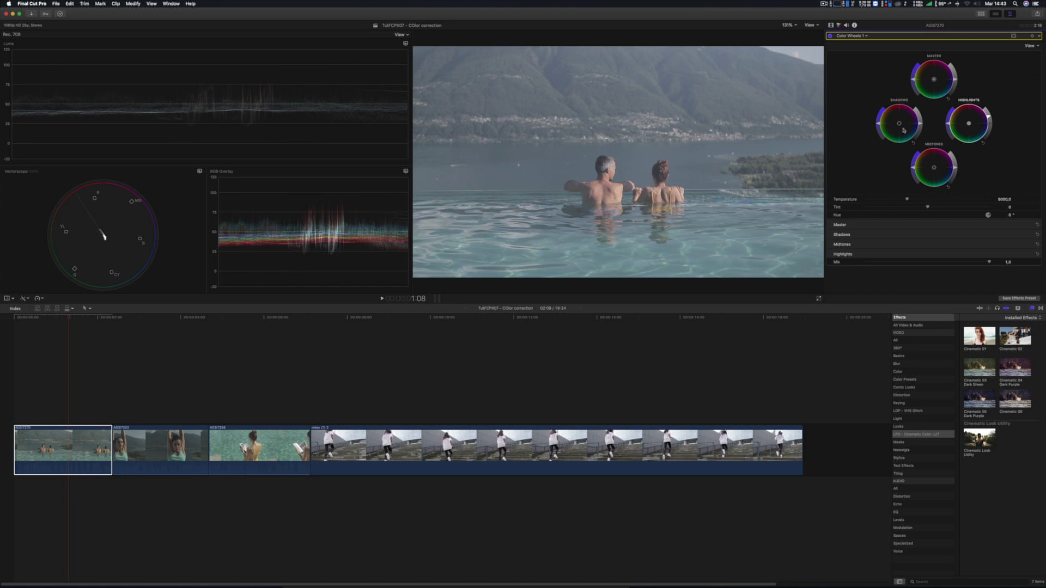
pyautogui.moveTo(923, 126); pyautogui.dragTo(921, 132)
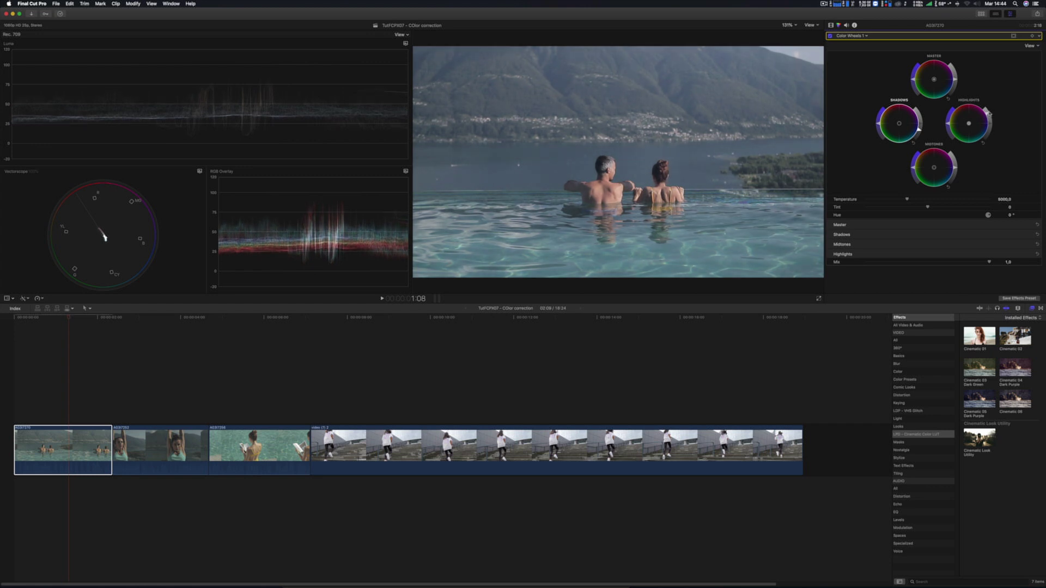
pyautogui.moveTo(921, 131); pyautogui.dragTo(922, 136)
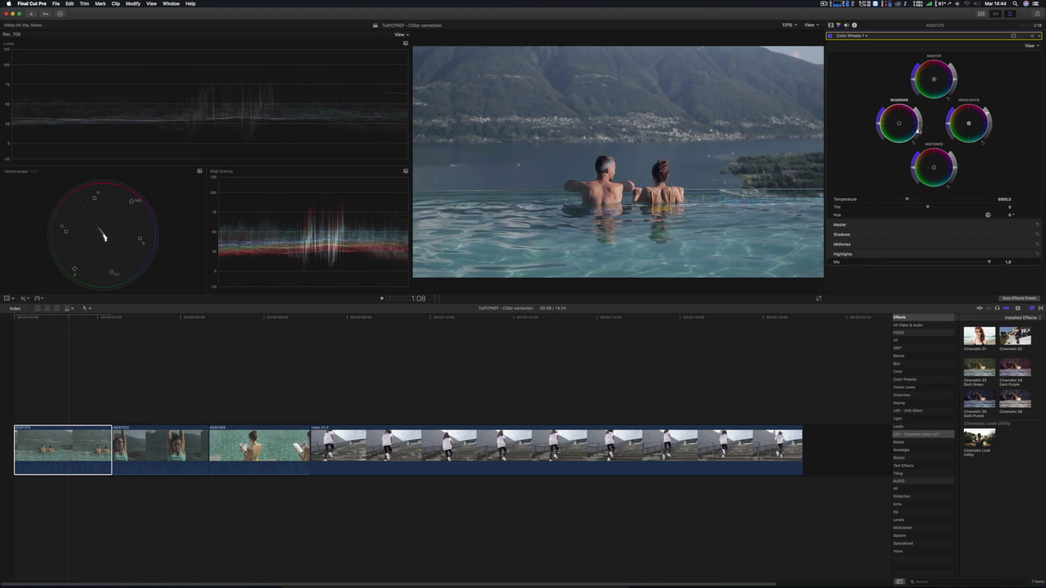
pyautogui.moveTo(958, 80); pyautogui.dragTo(957, 78)
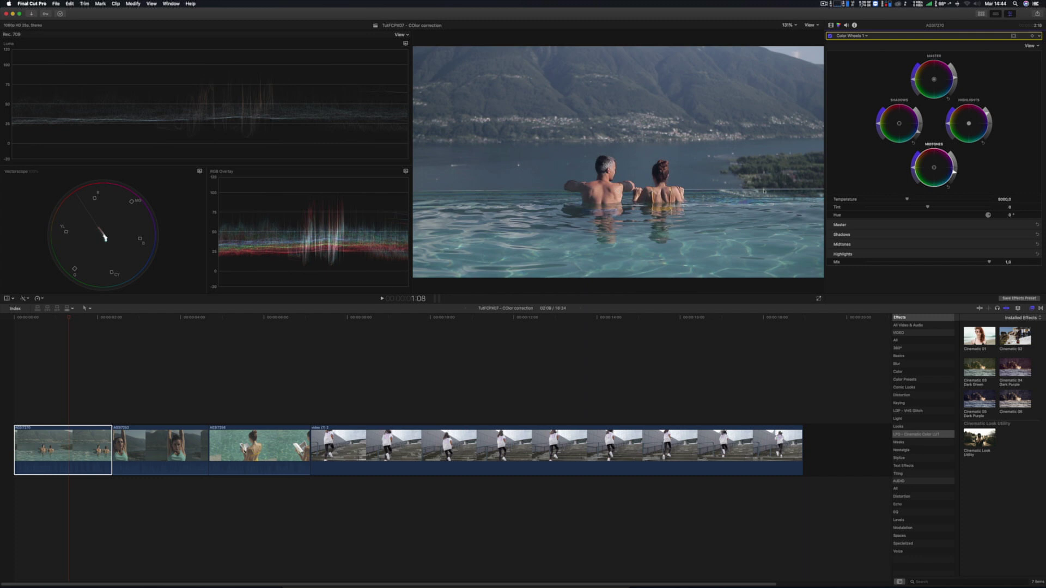
pyautogui.moveTo(908, 200)
pyautogui.mouseDown()
pyautogui.moveTo(972, 207)
pyautogui.moveTo(939, 208)
pyautogui.mouseUp()
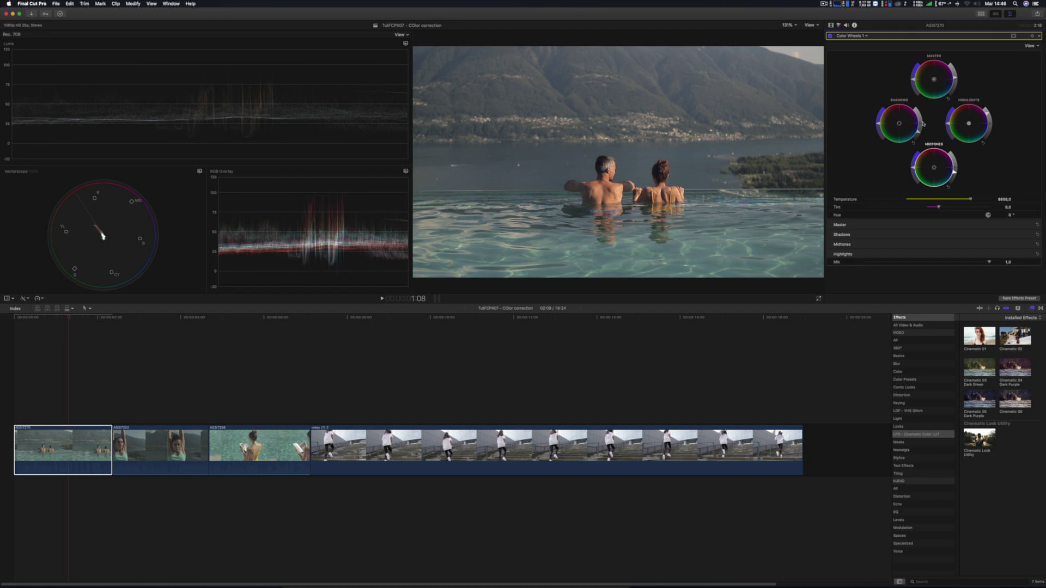
# Toggle the Color Wheels grade off and on to compare before and after.
pyautogui.click(830, 36)
pyautogui.click(830, 37)
pyautogui.click(830, 36)
pyautogui.click(829, 36)
pyautogui.click(830, 37)
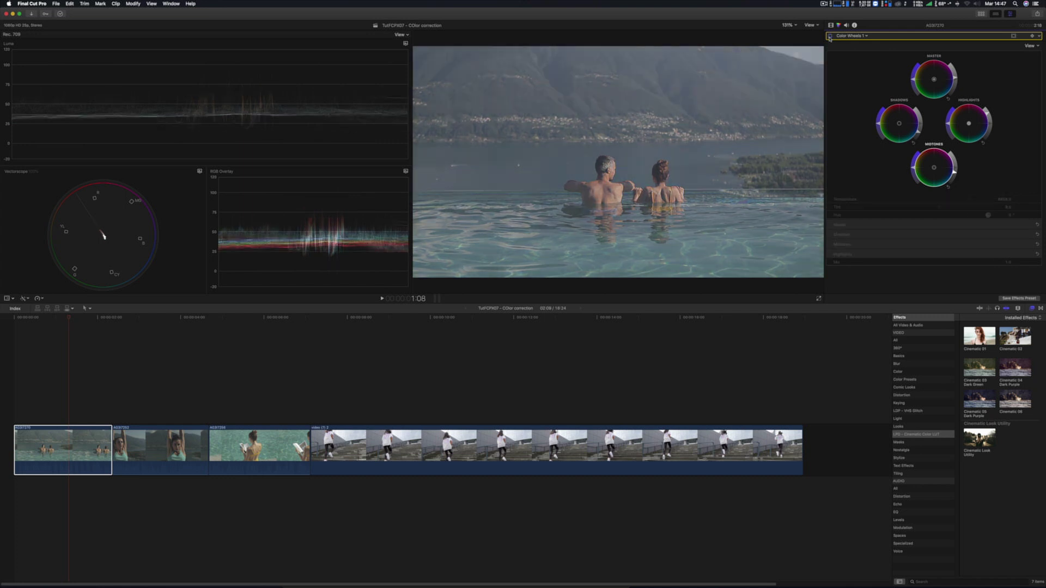
pyautogui.click(829, 36)
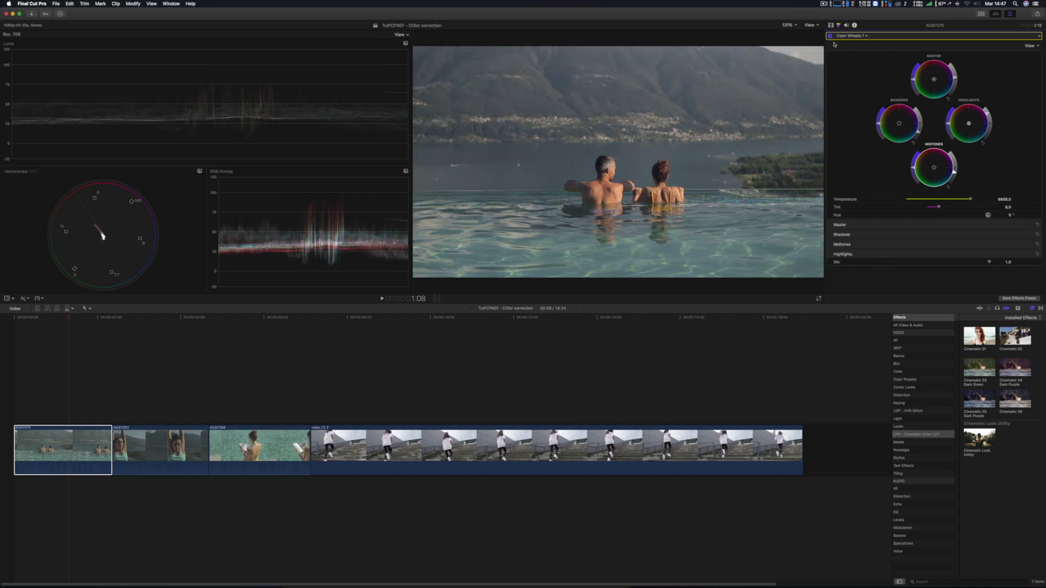
# Add a Color Board with Master saturation raised to 11%, then reselect the pool clip.
pyautogui.click(853, 37)
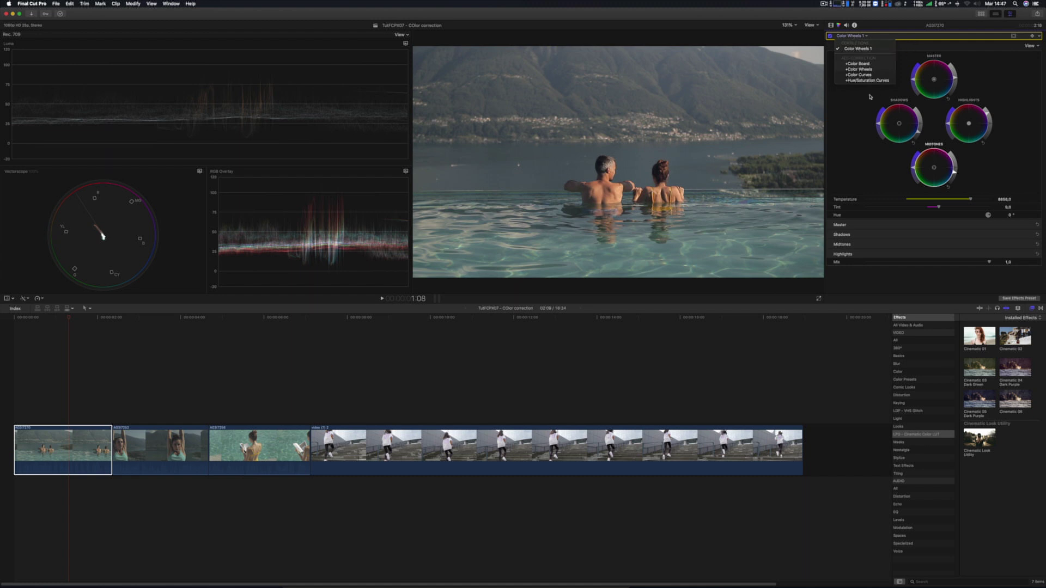
pyautogui.click(914, 57)
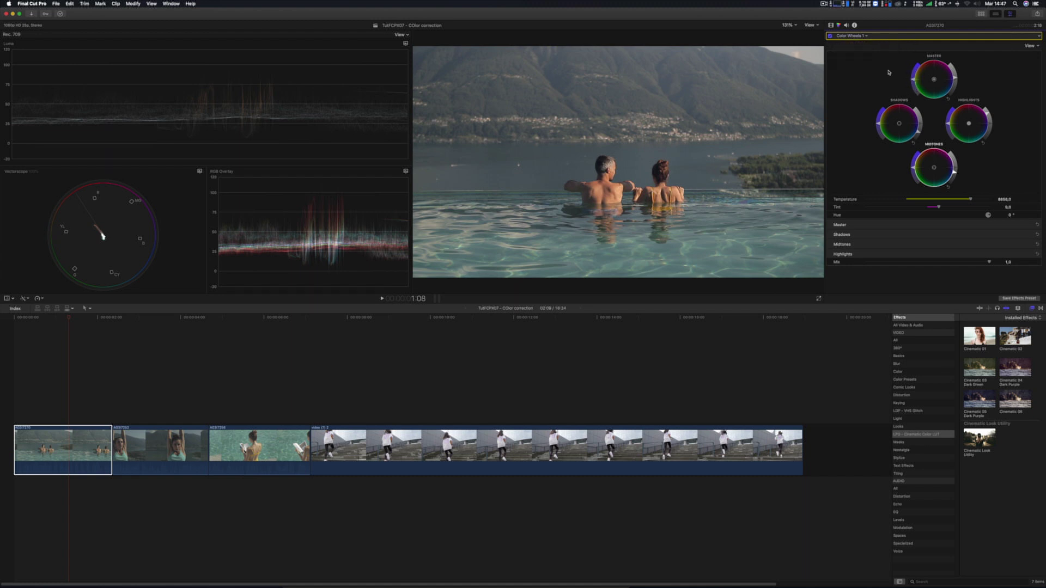
pyautogui.click(853, 36)
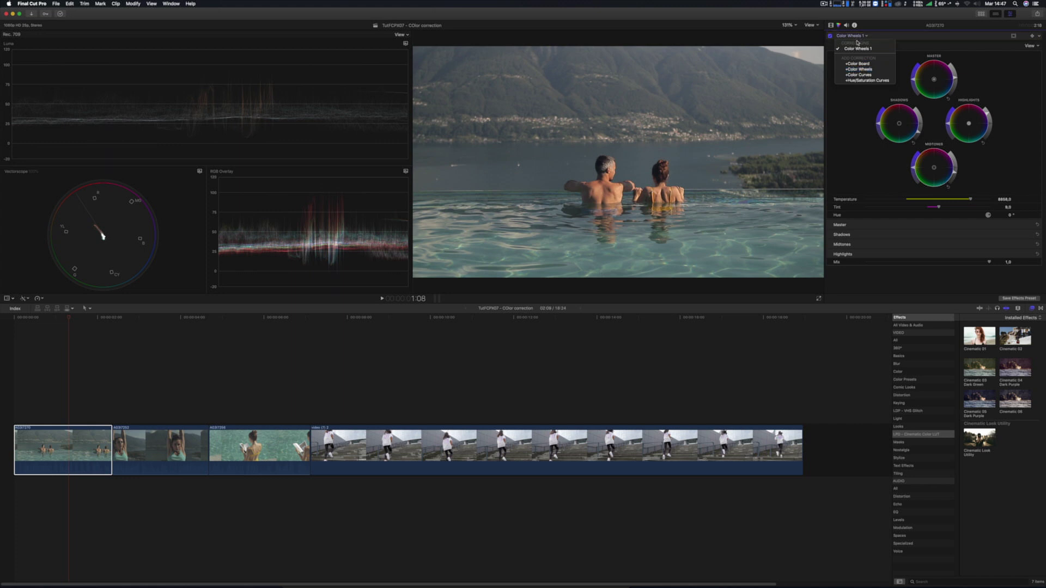
pyautogui.click(857, 64)
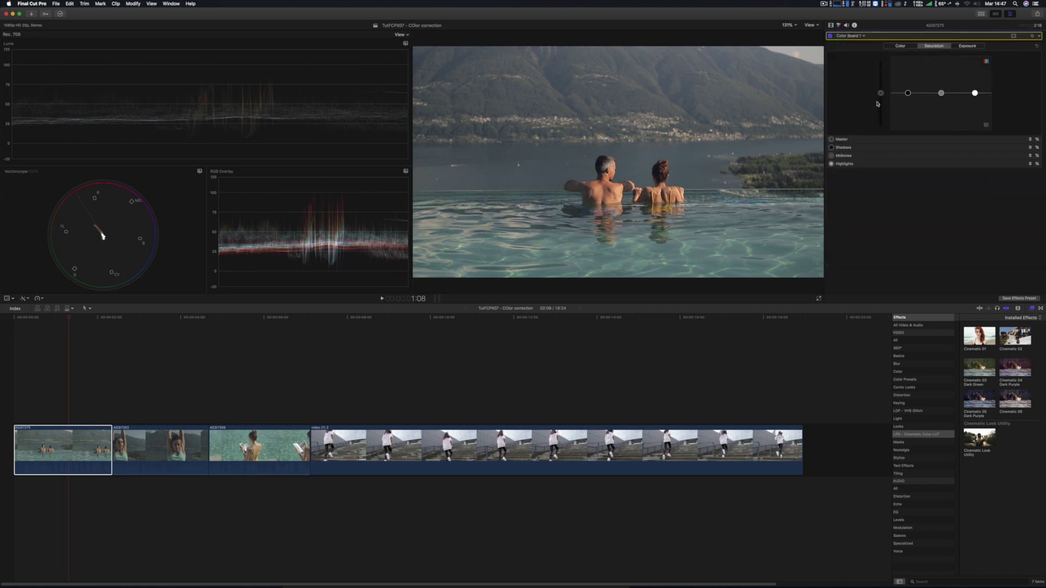
pyautogui.moveTo(881, 92); pyautogui.dragTo(880, 90)
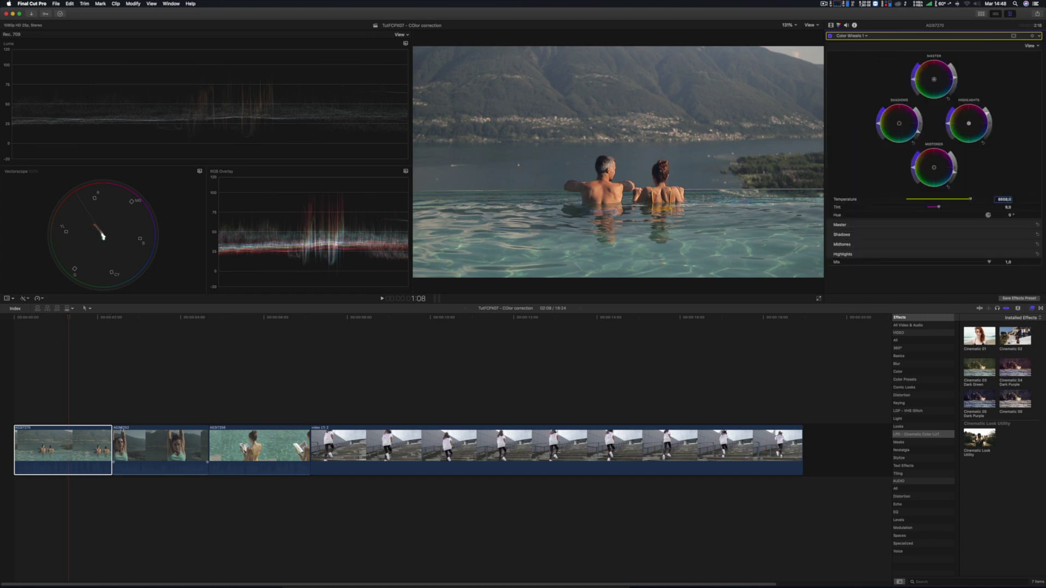
pyautogui.click(80, 451)
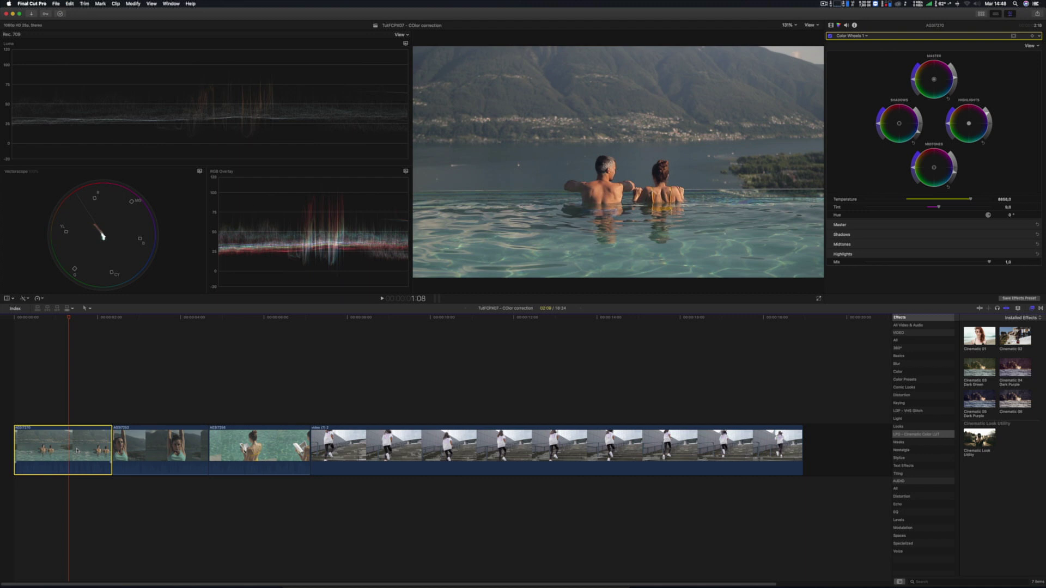
# Copy the graded pool clip, then cancel pasting its attributes onto the second clip.
pyautogui.click(70, 3)
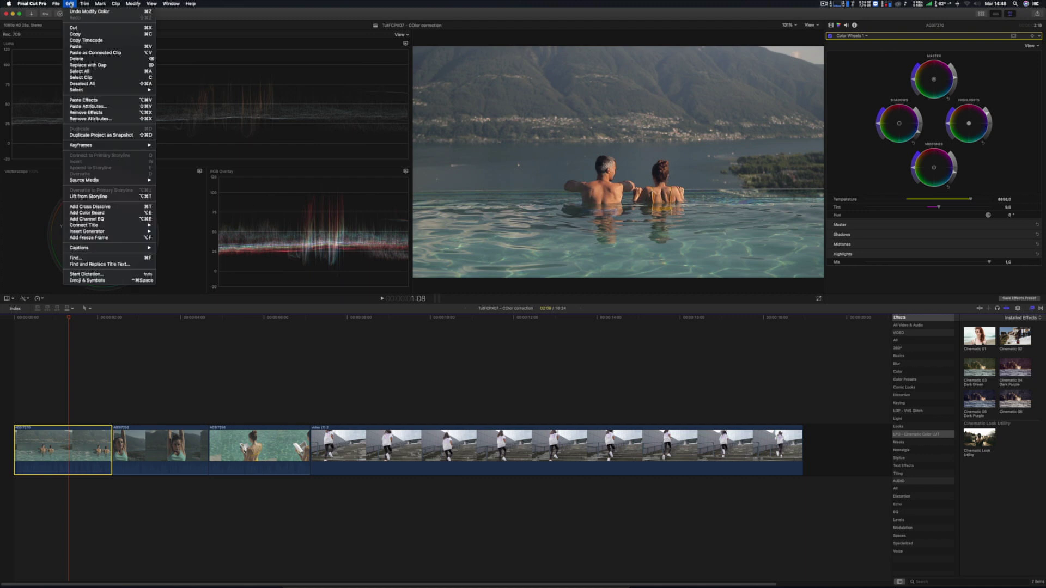
pyautogui.click(85, 35)
pyautogui.click(156, 447)
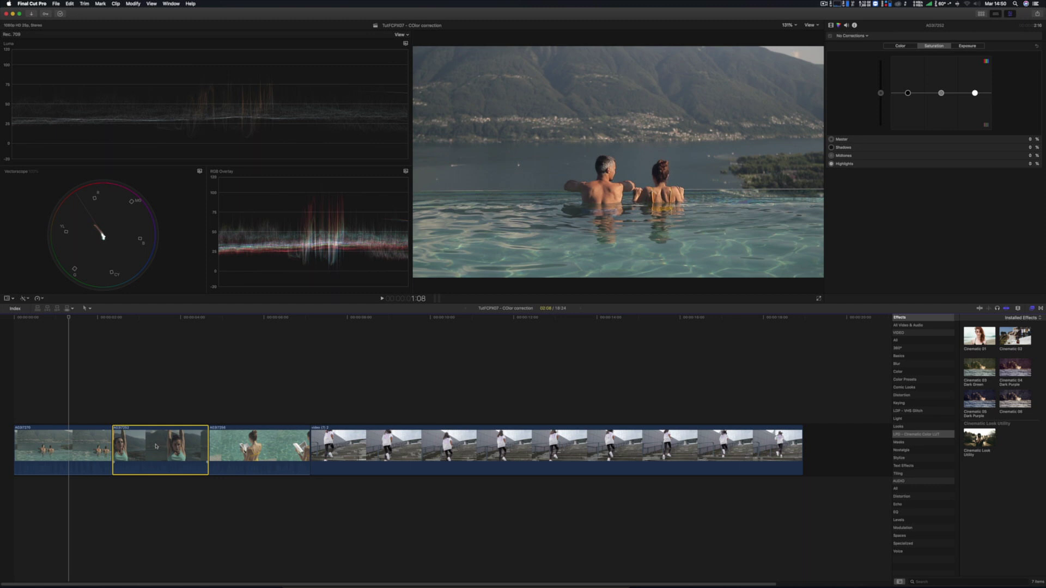
pyautogui.press('super+shift+v')
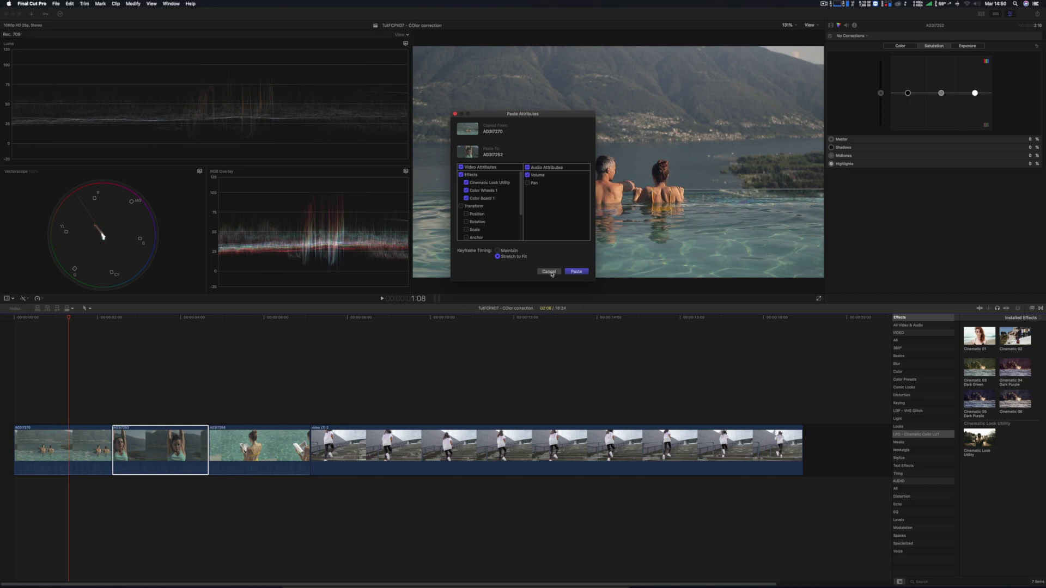
pyautogui.click(576, 271)
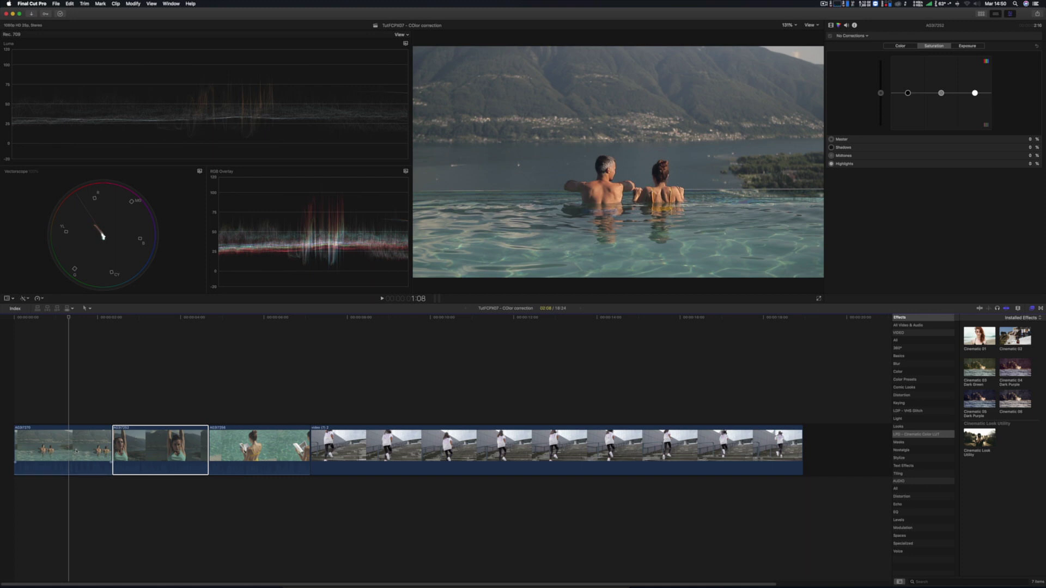
# View the woman's clip, then return to a frame of the pool clip.
pyautogui.click(155, 321)
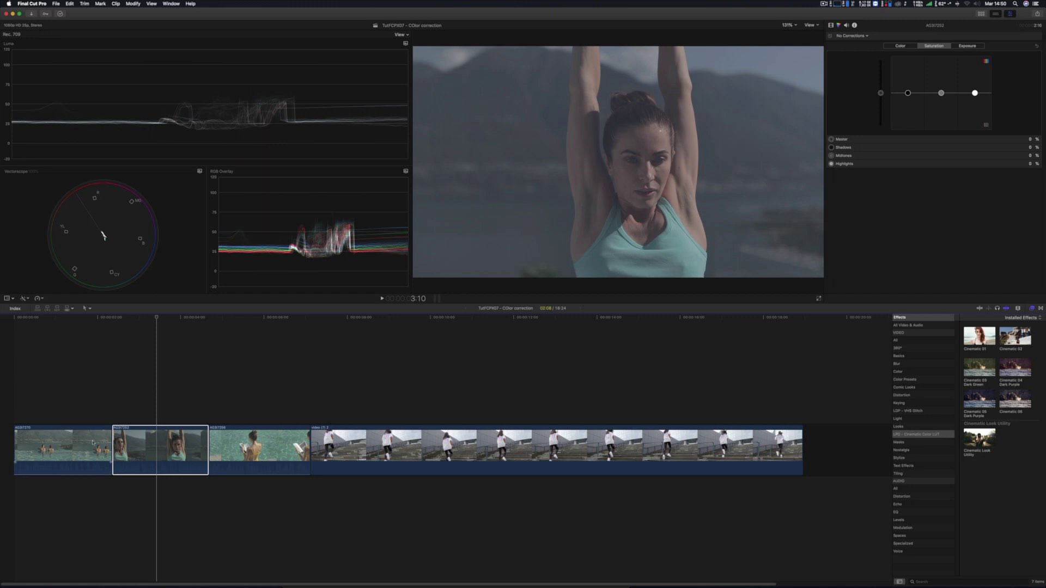
pyautogui.click(85, 318)
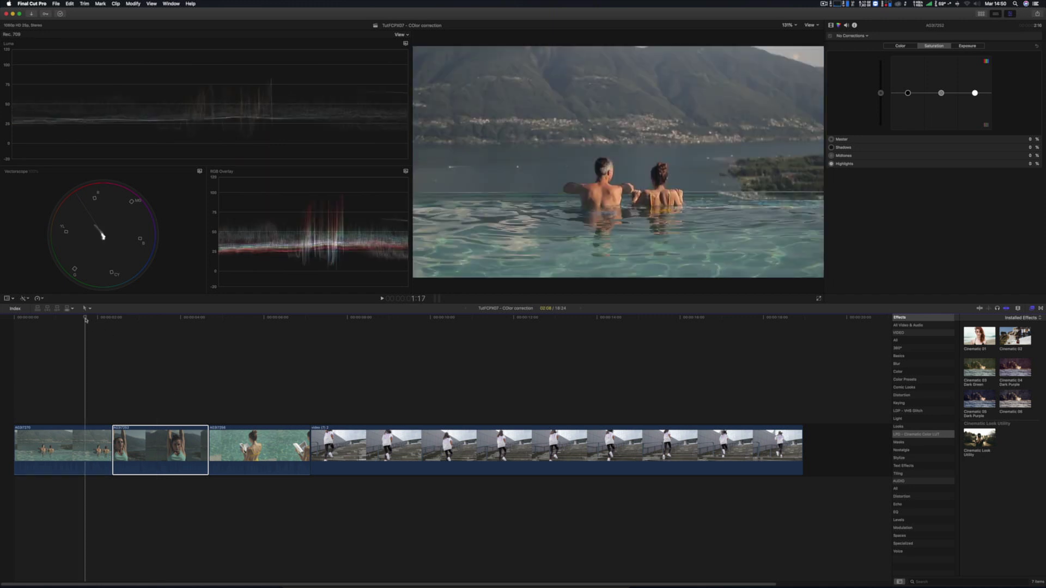
pyautogui.moveTo(85, 320); pyautogui.dragTo(75, 320)
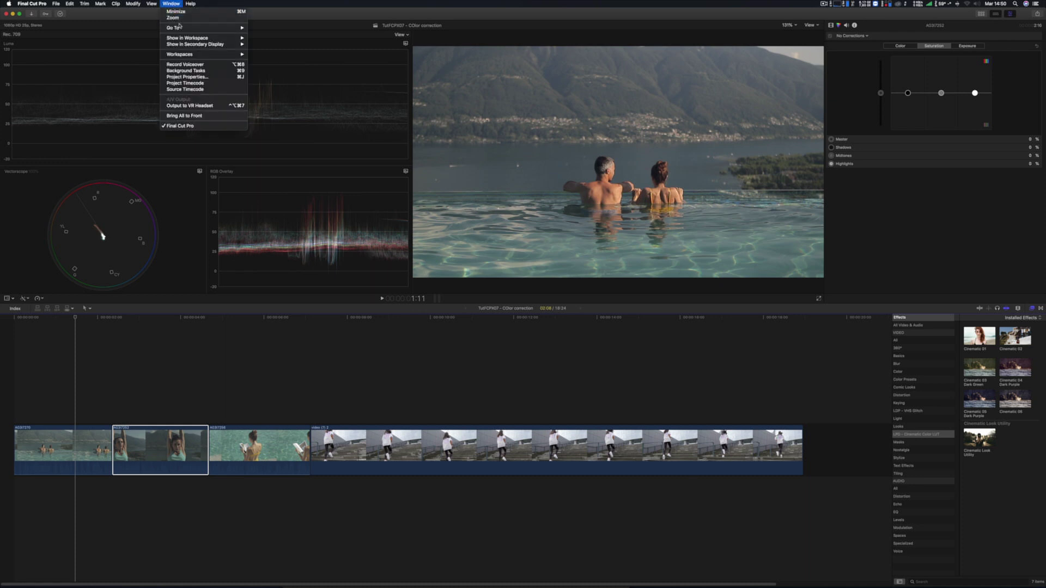
# Open the Comparison Viewer and show video scopes for the reference frame.
pyautogui.moveTo(172, 40)
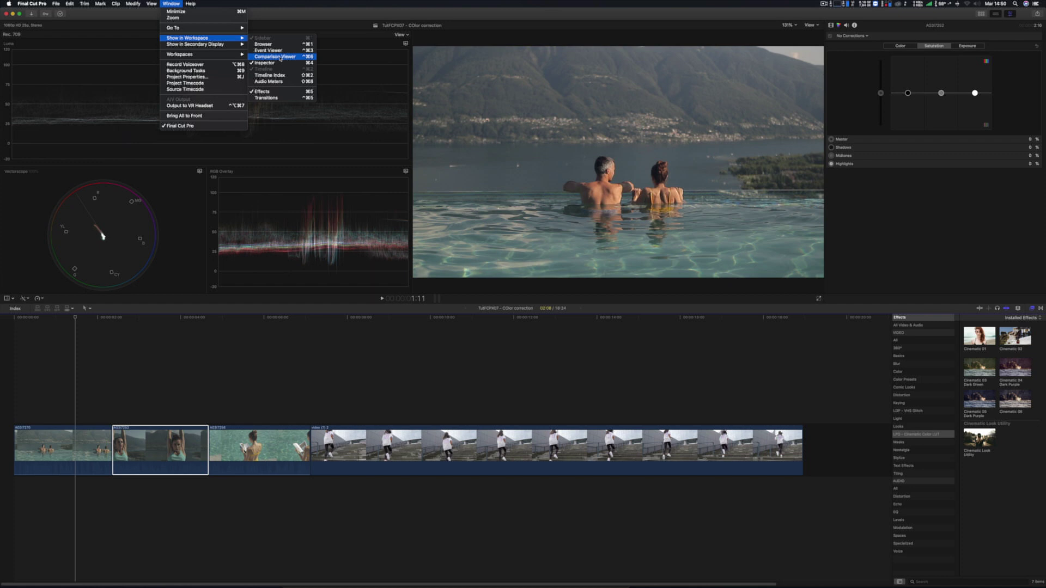
pyautogui.click(279, 56)
pyautogui.click(443, 26)
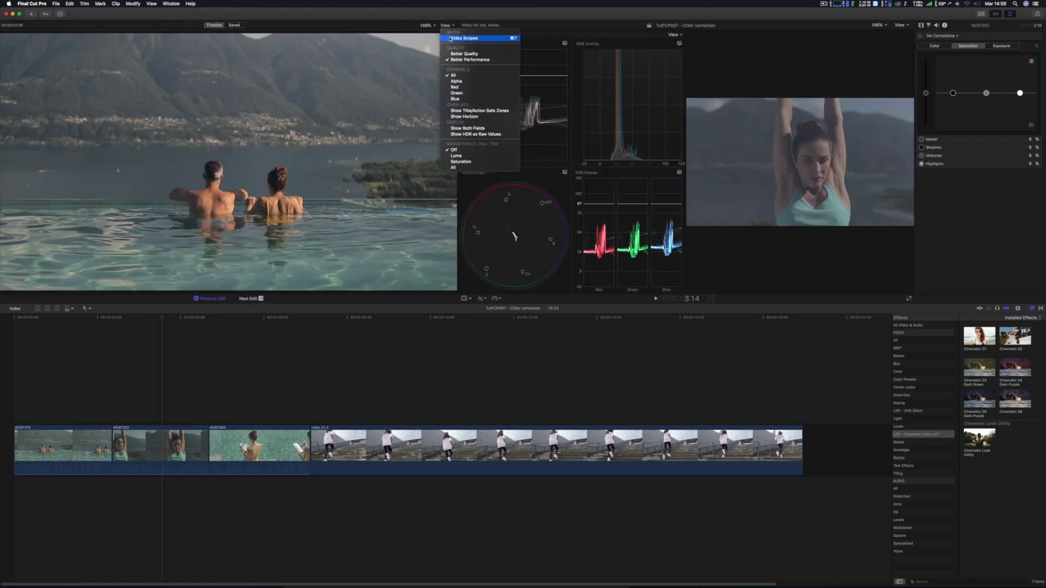
pyautogui.click(445, 39)
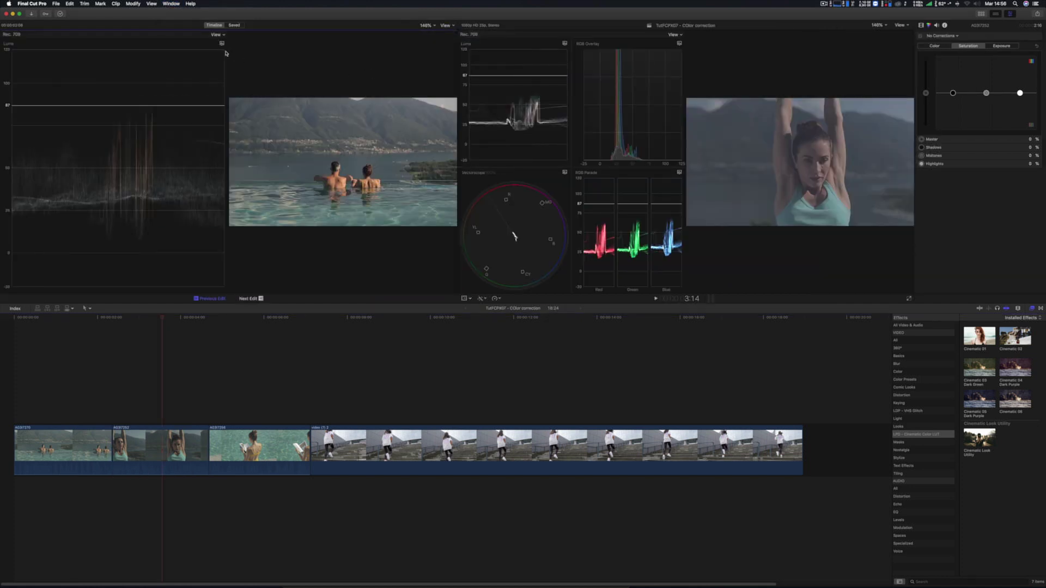
# Set the reference scopes to waveform over vectorscope and histogram, stacked vertically beneath.
pyautogui.click(218, 35)
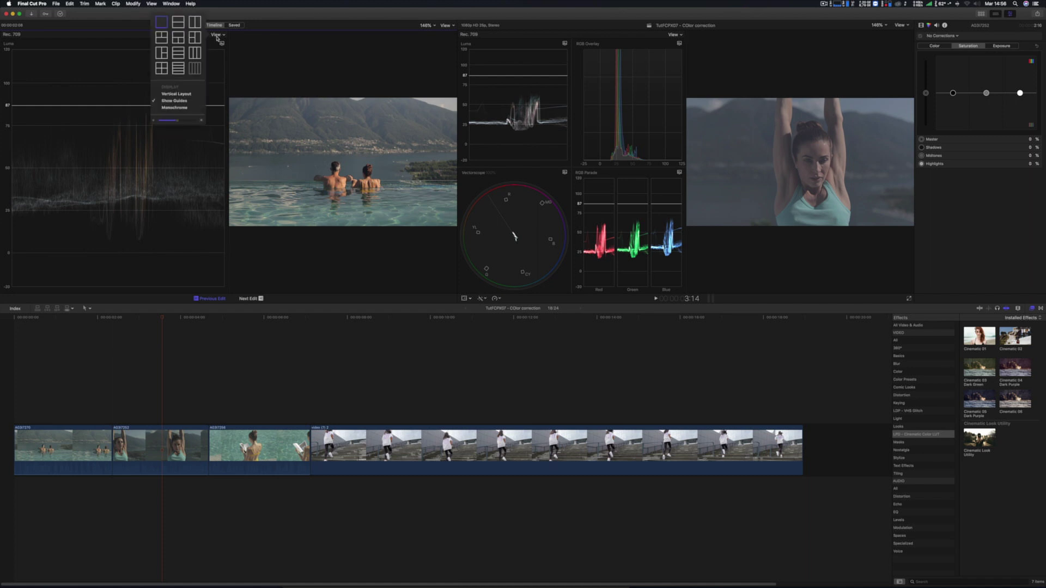
pyautogui.click(179, 39)
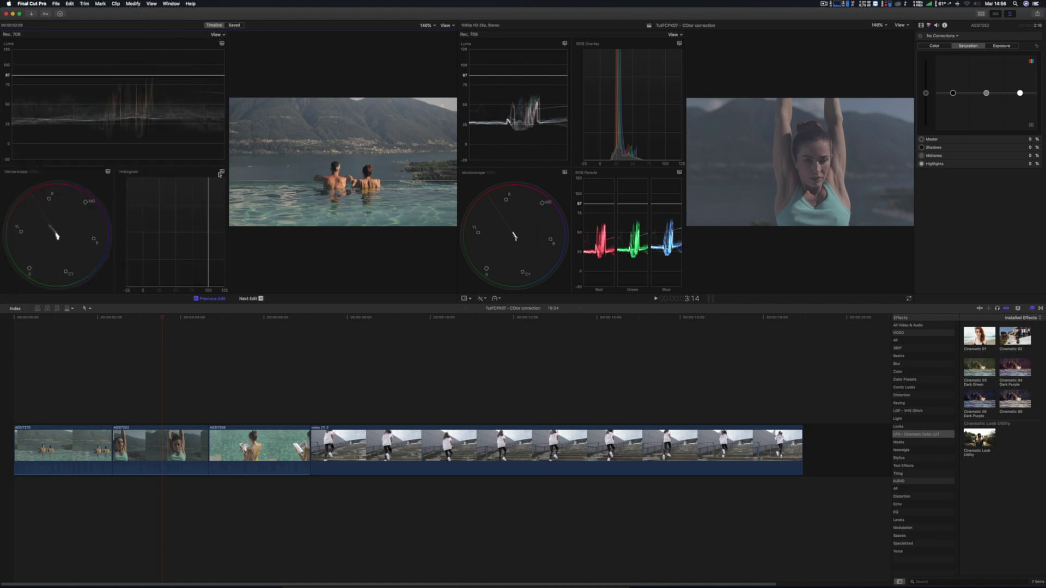
pyautogui.click(218, 36)
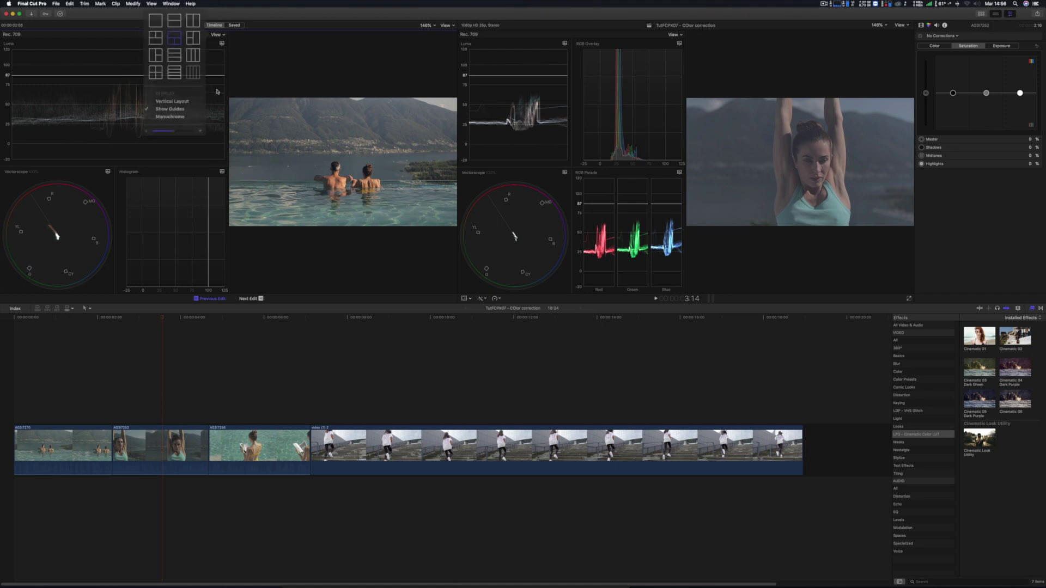
pyautogui.click(172, 101)
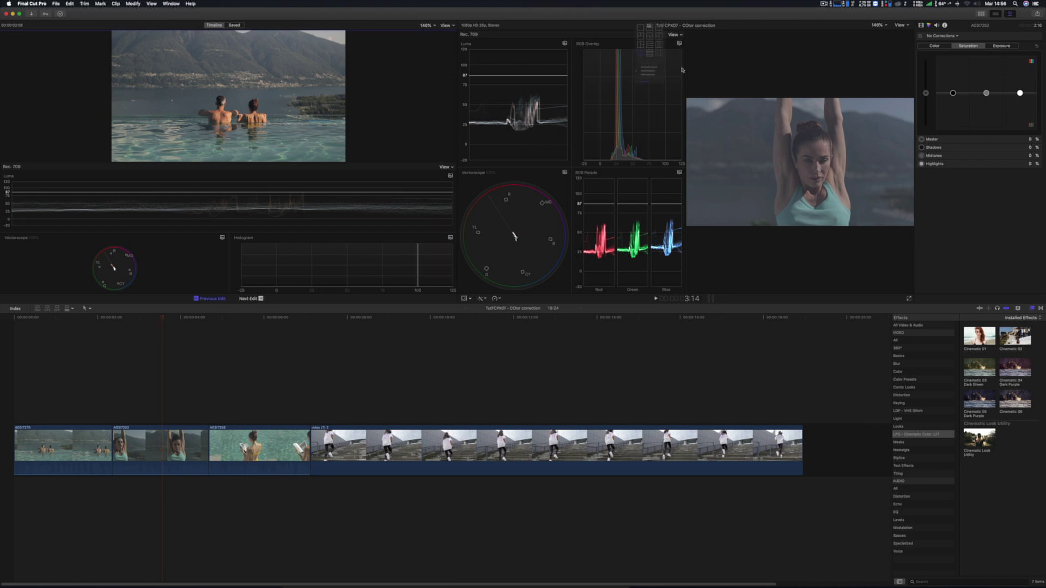
pyautogui.click(676, 35)
# Stack the main scopes vertically and switch the reference histogram to RGB Overlay.
pyautogui.click(632, 96)
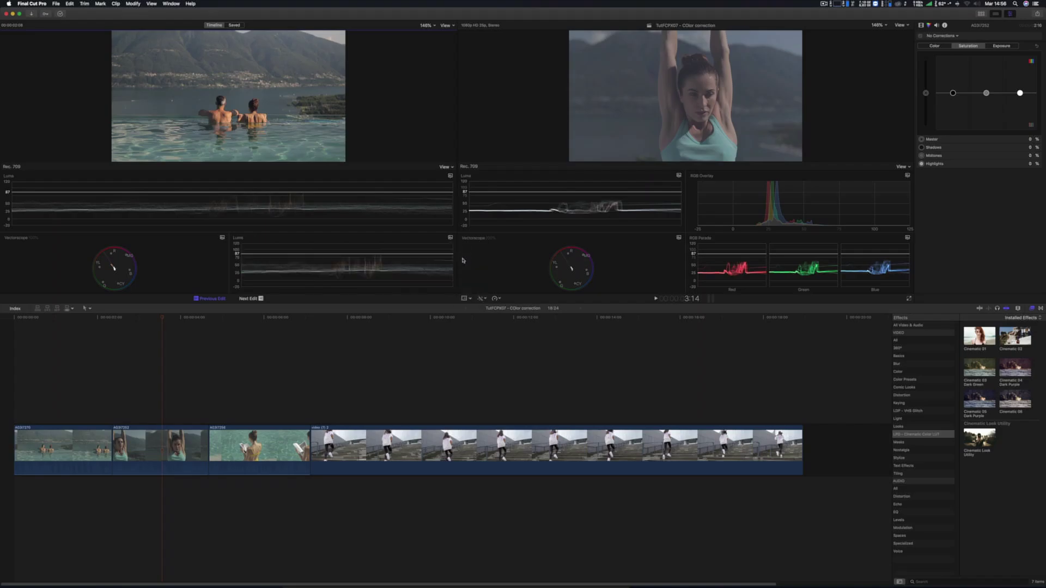
pyautogui.click(450, 237)
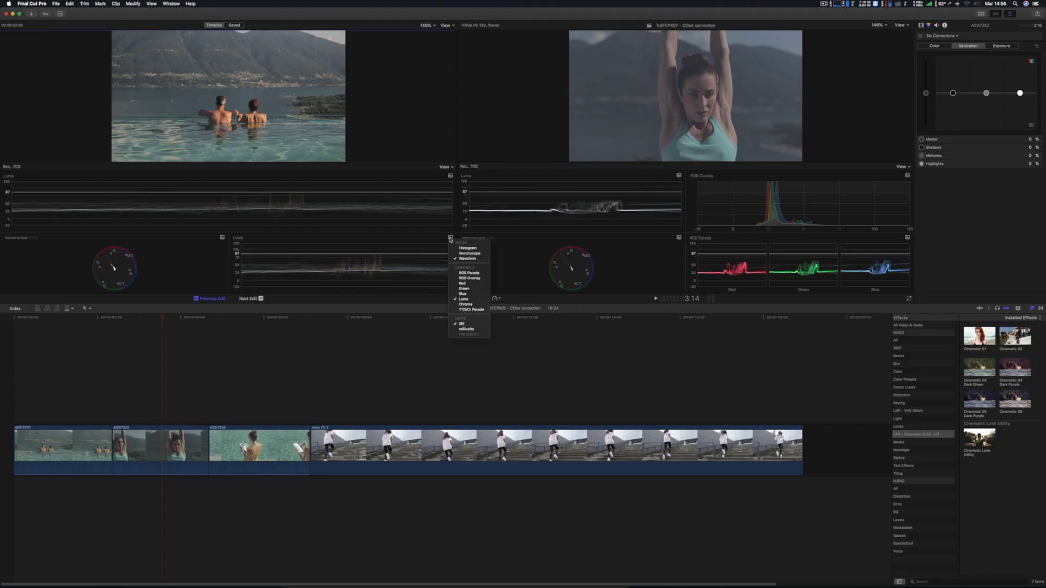
pyautogui.click(467, 278)
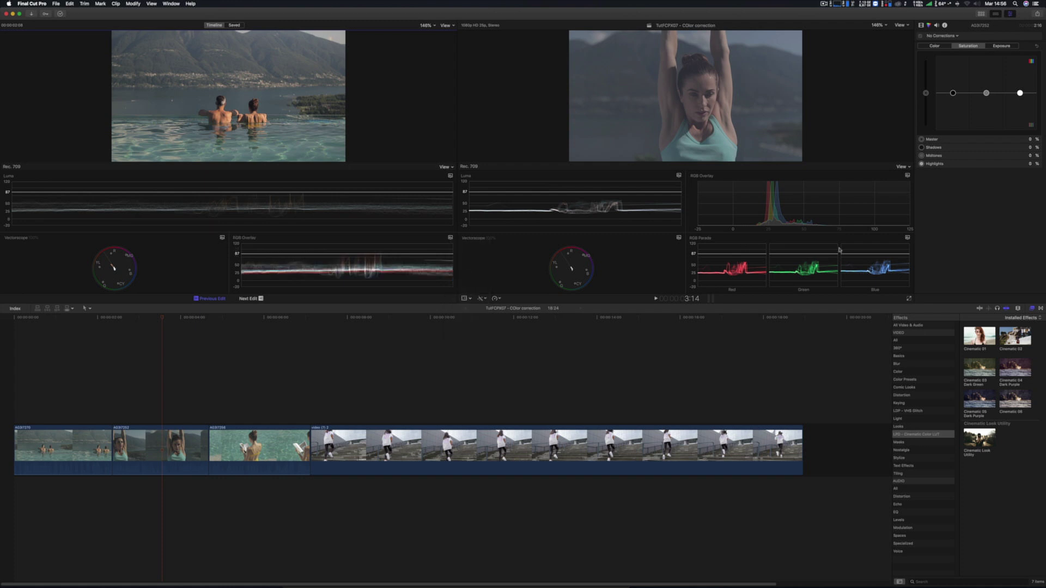
pyautogui.click(908, 238)
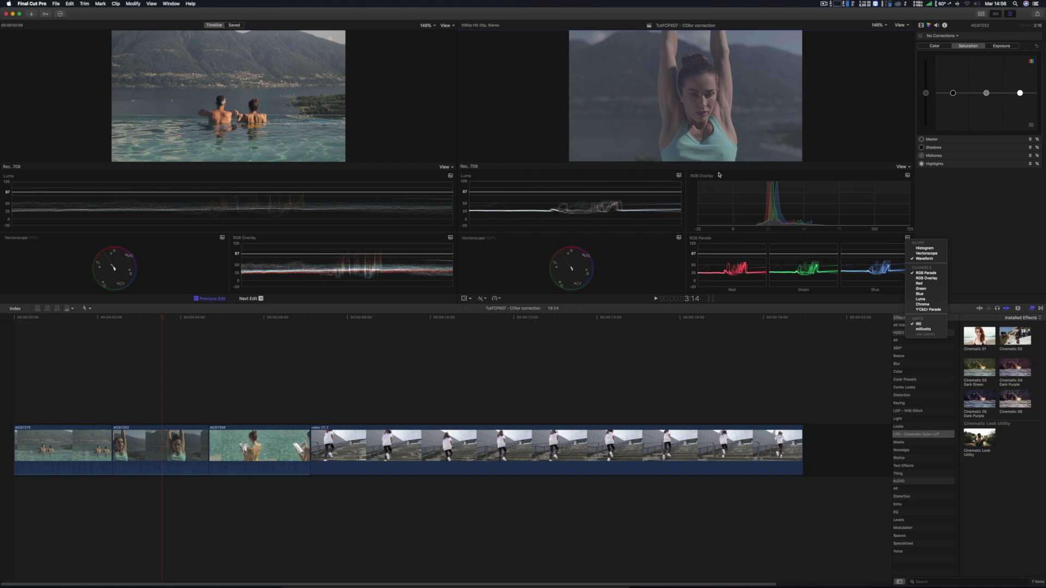
pyautogui.click(776, 170)
# Give the main scopes a wide waveform over two, lower-right RGB Overlay, and shrink the timeline.
pyautogui.click(901, 167)
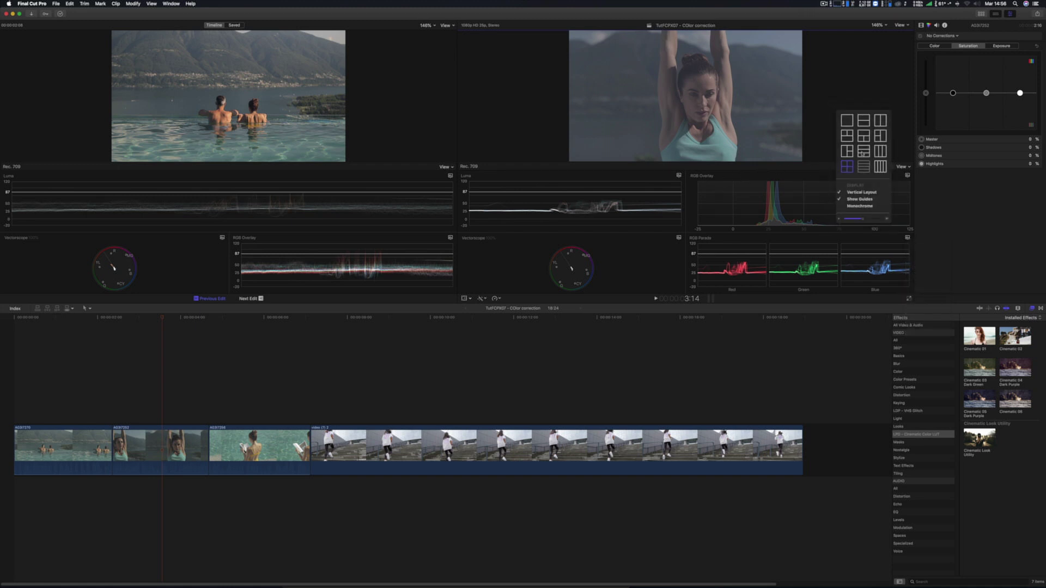
pyautogui.click(863, 137)
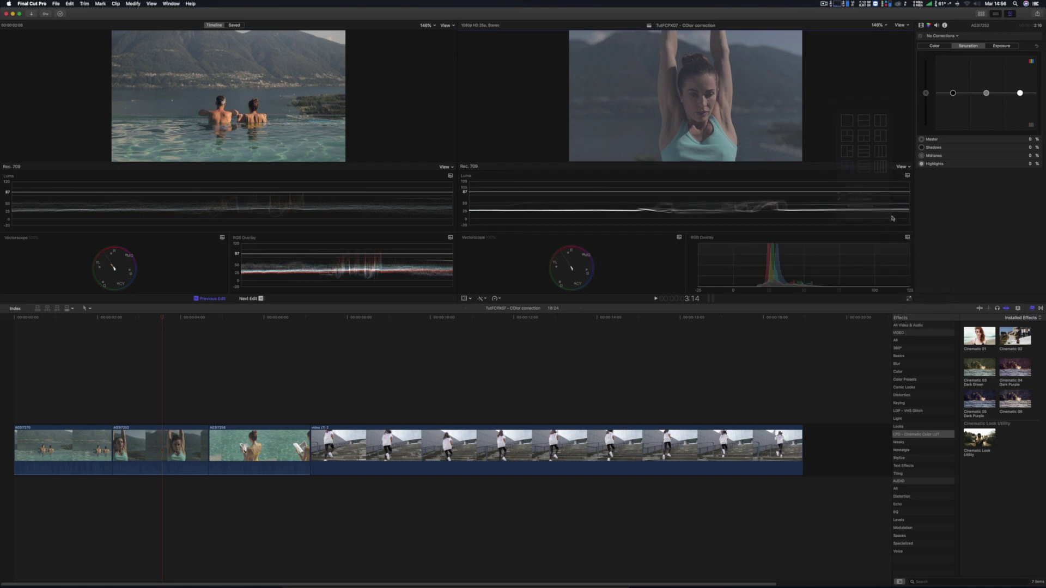
pyautogui.click(907, 239)
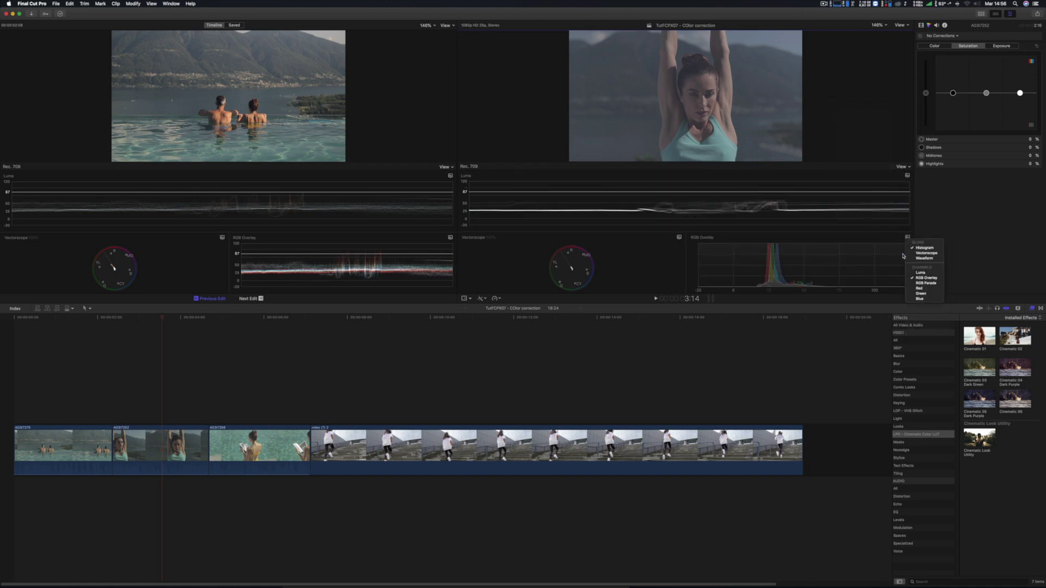
pyautogui.click(930, 283)
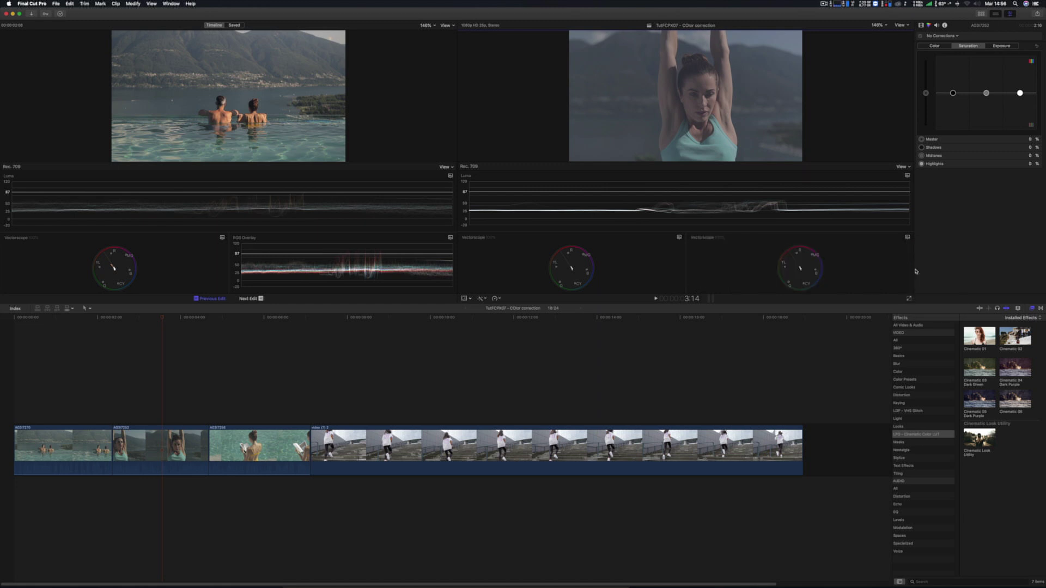
pyautogui.click(907, 237)
pyautogui.click(918, 278)
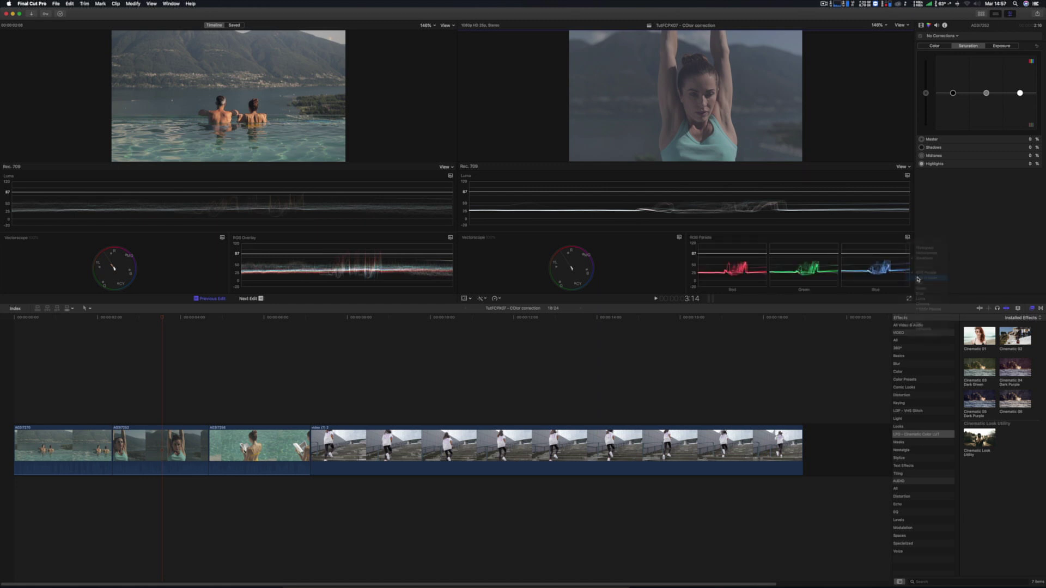
pyautogui.moveTo(393, 304); pyautogui.dragTo(160, 386)
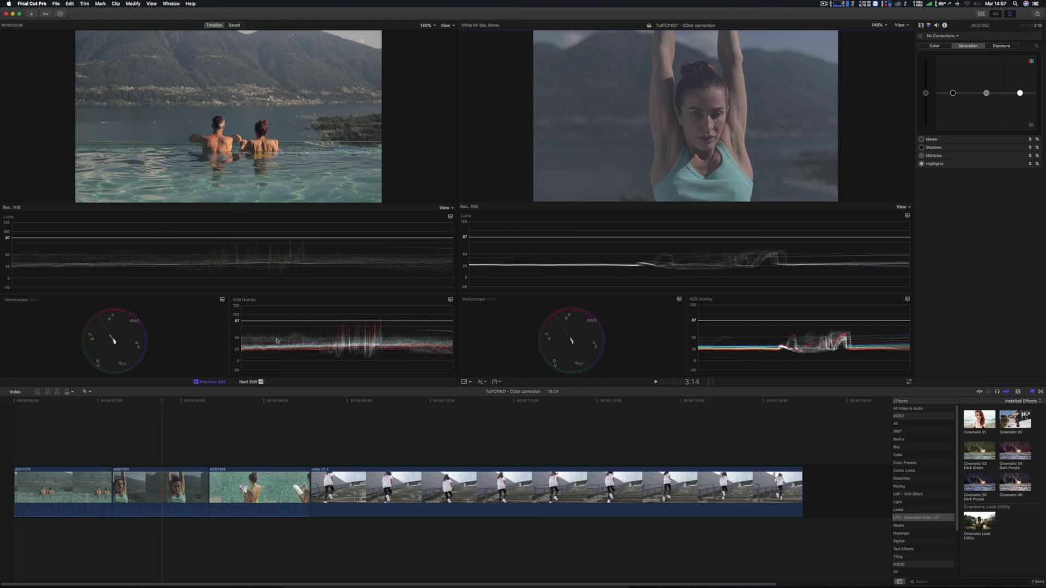
# Step the comparison viewer to the pool reference frame and jump to the timeline start.
pyautogui.click(252, 383)
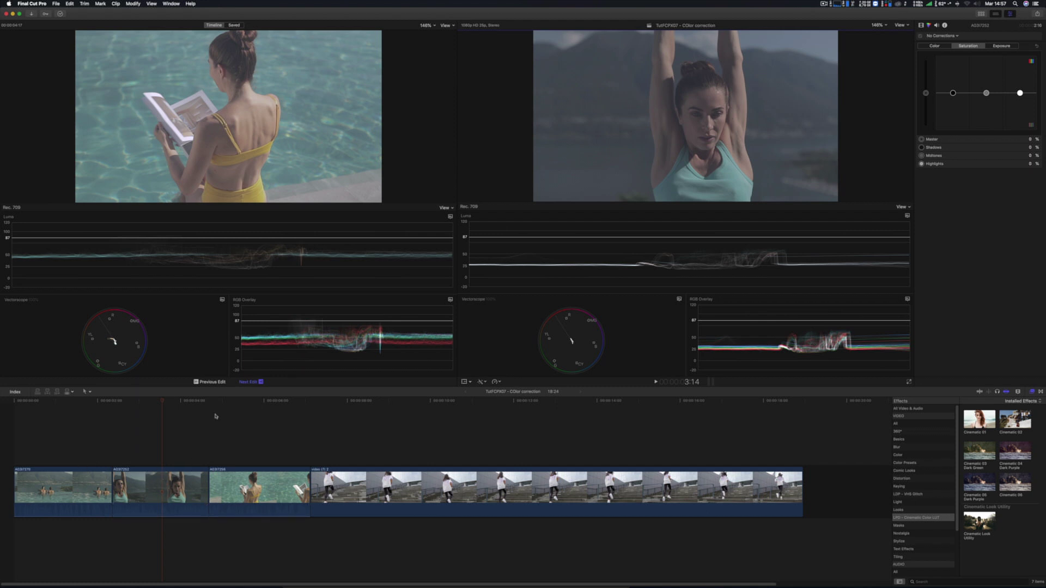
pyautogui.click(216, 383)
pyautogui.click(250, 383)
pyautogui.click(252, 384)
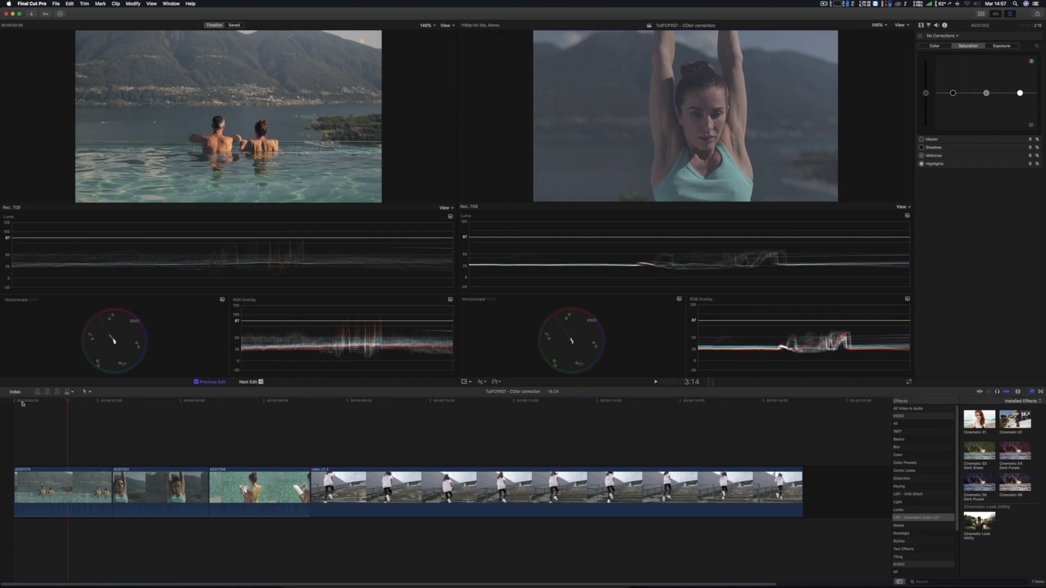
pyautogui.click(8, 406)
# Save the pool-couple frame as a reference in the Saved comparison viewer and check the Frame Browser.
pyautogui.click(39, 482)
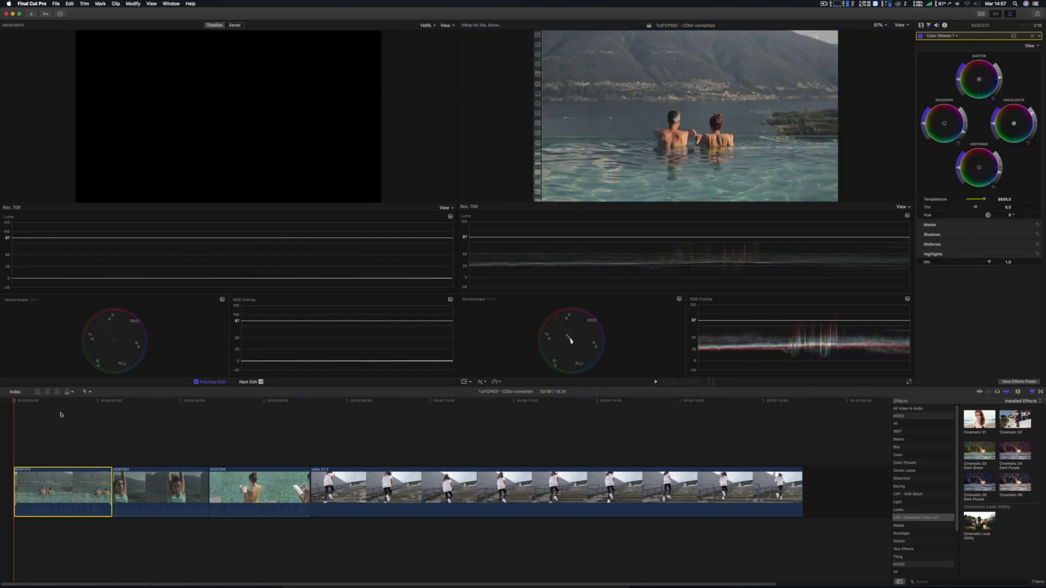
pyautogui.click(234, 25)
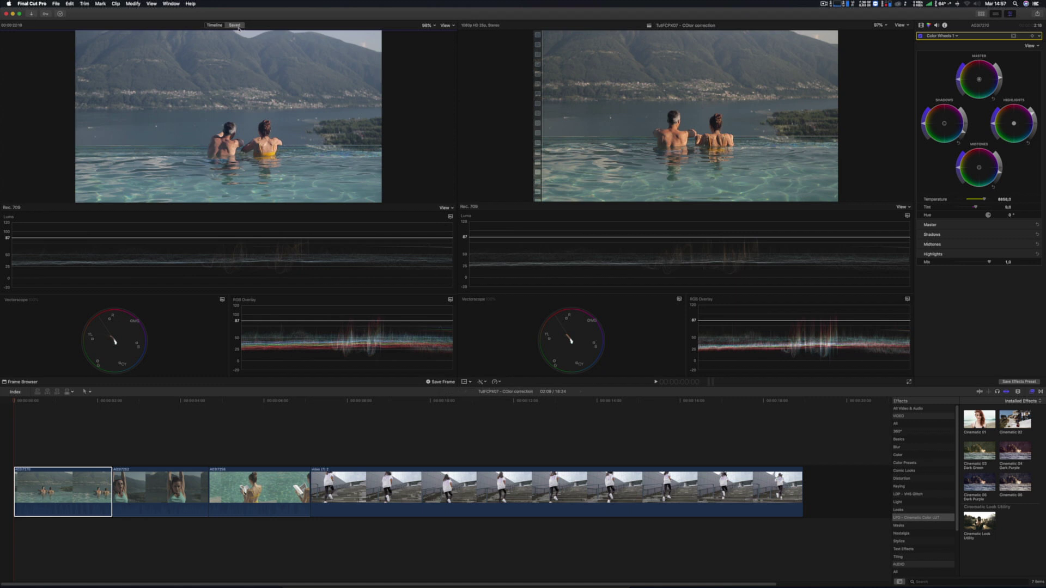
pyautogui.click(441, 383)
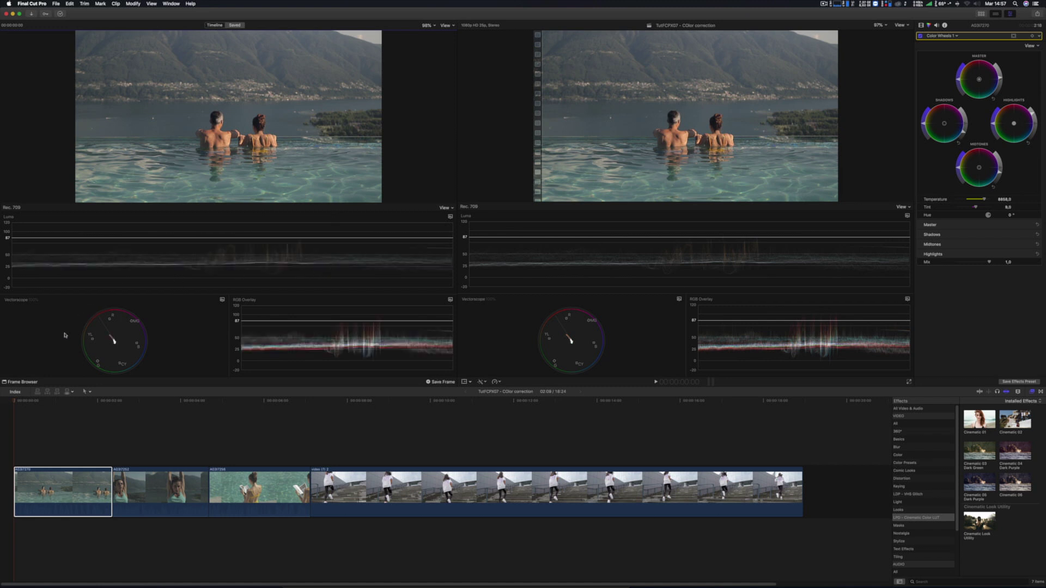
pyautogui.click(23, 383)
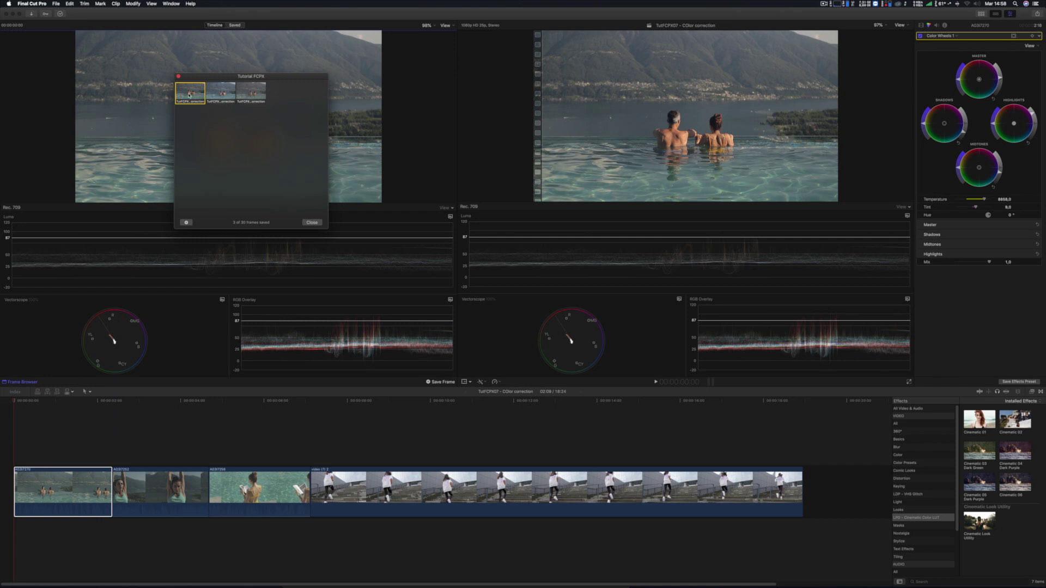
pyautogui.click(312, 223)
# Select the second timeline clip, the woman with raised arms, for grading.
pyautogui.click(176, 402)
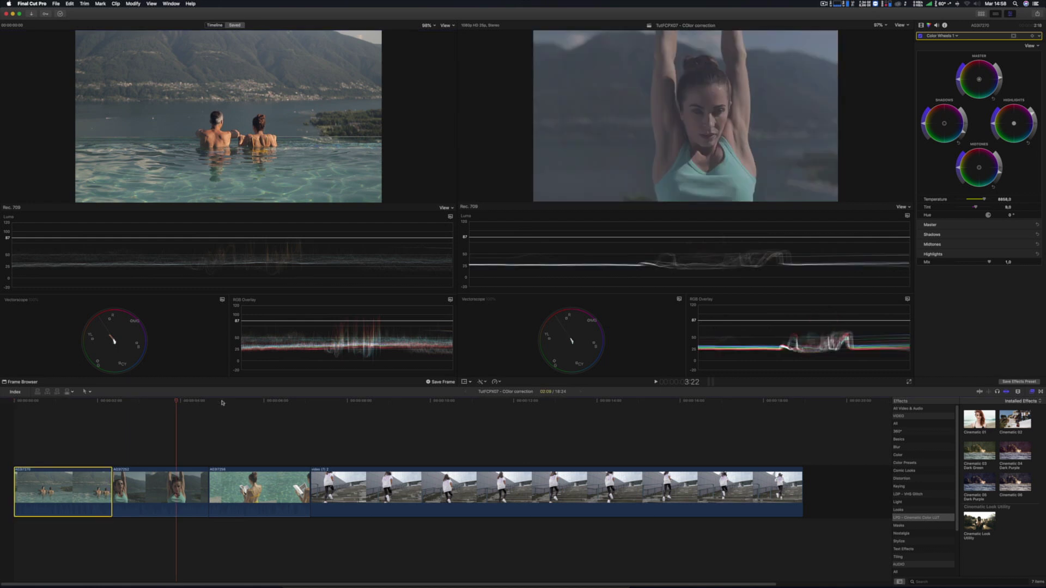
pyautogui.click(259, 402)
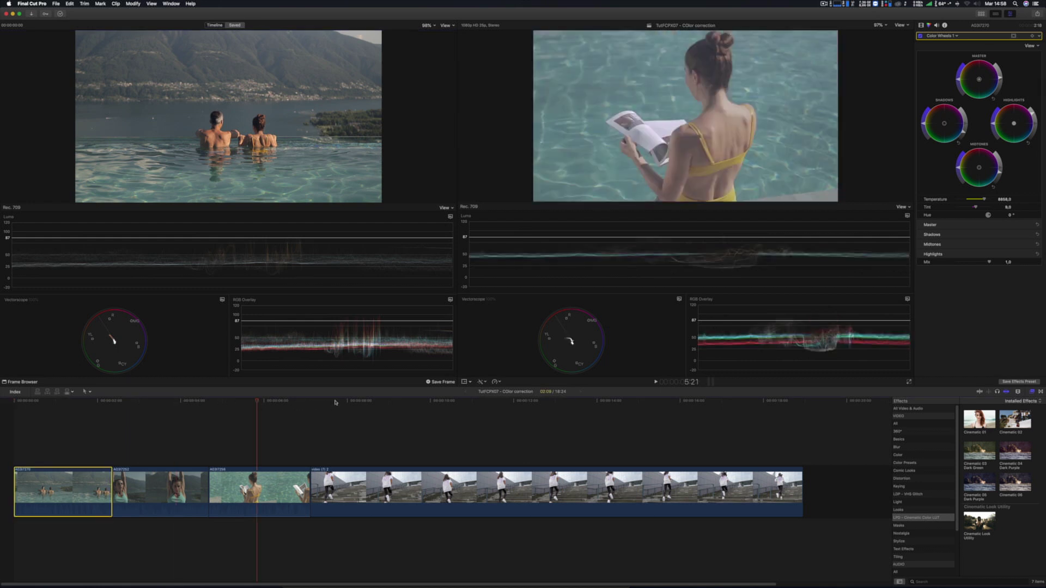
pyautogui.click(334, 402)
pyautogui.click(277, 402)
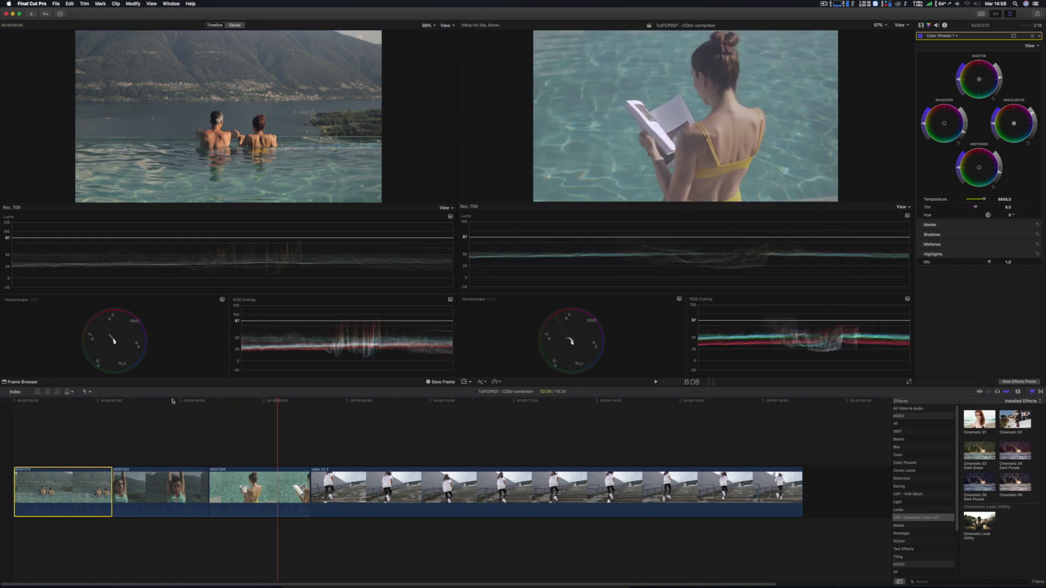
pyautogui.click(172, 402)
pyautogui.click(173, 492)
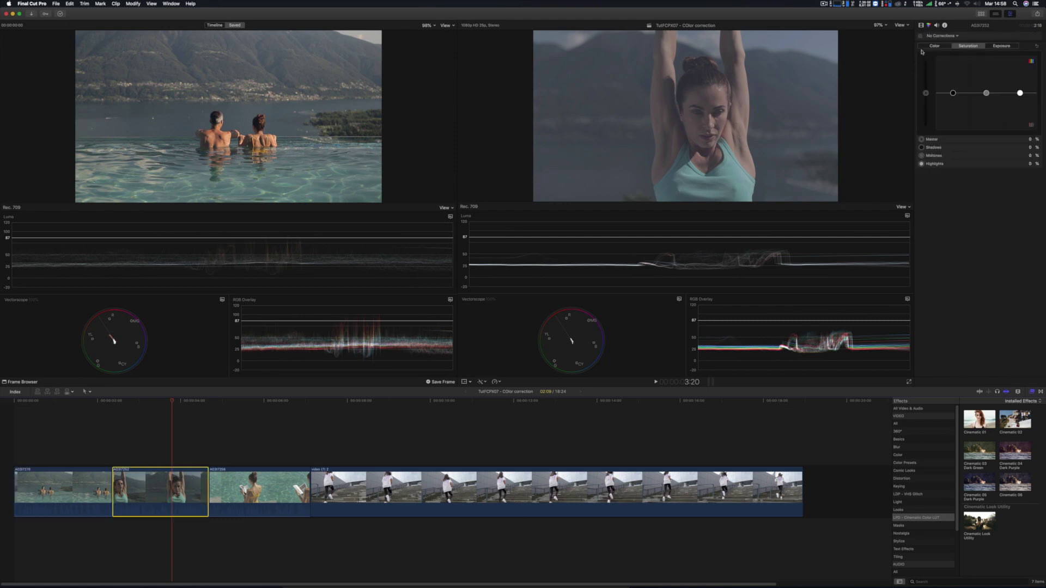
# Add Color Wheels to the second clip and tune its Master, Shadows, Highlights and Midtones brightness.
pyautogui.click(934, 36)
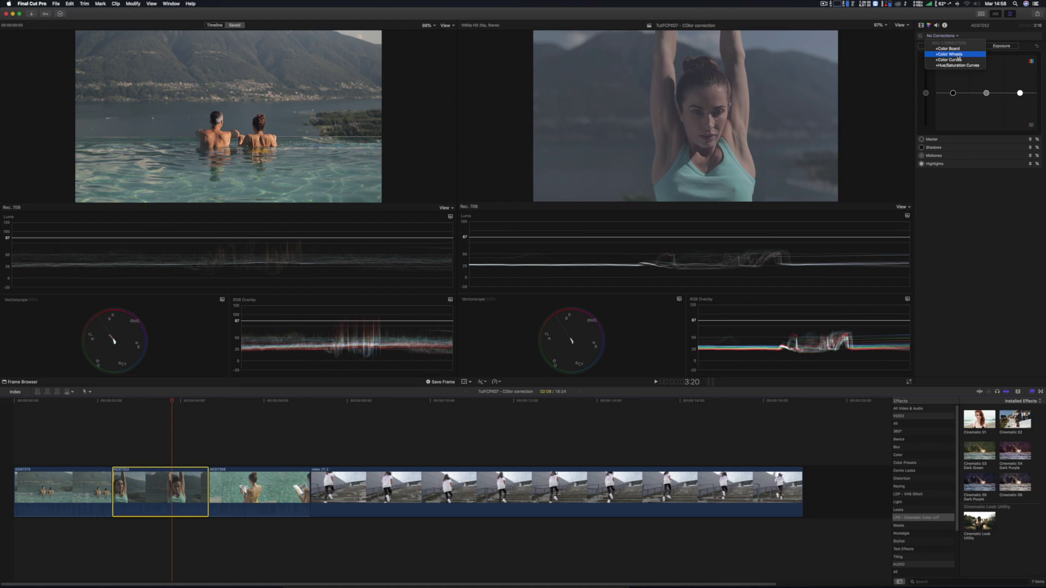
pyautogui.click(954, 54)
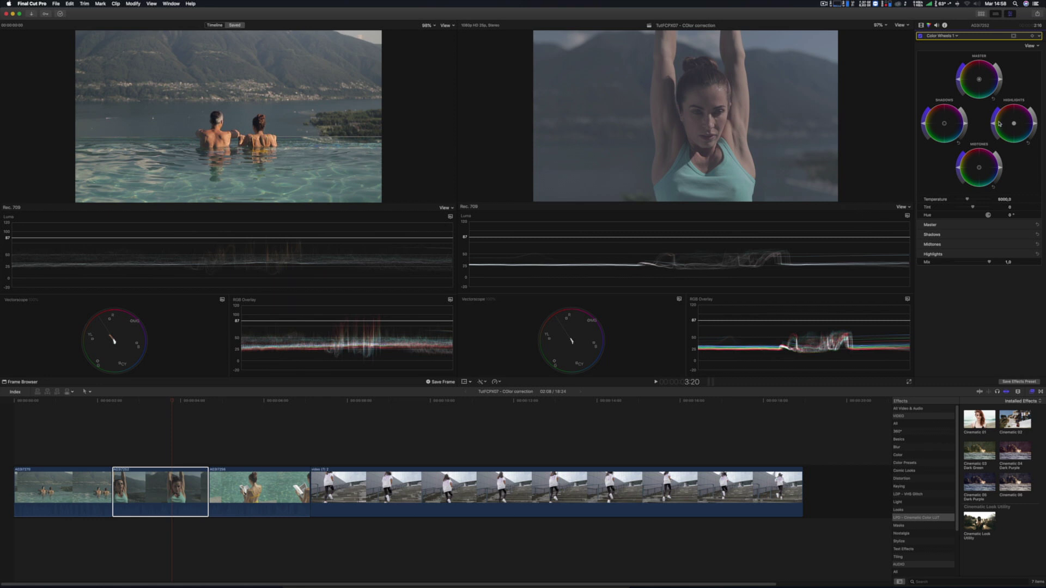
pyautogui.moveTo(1000, 80); pyautogui.dragTo(1001, 77)
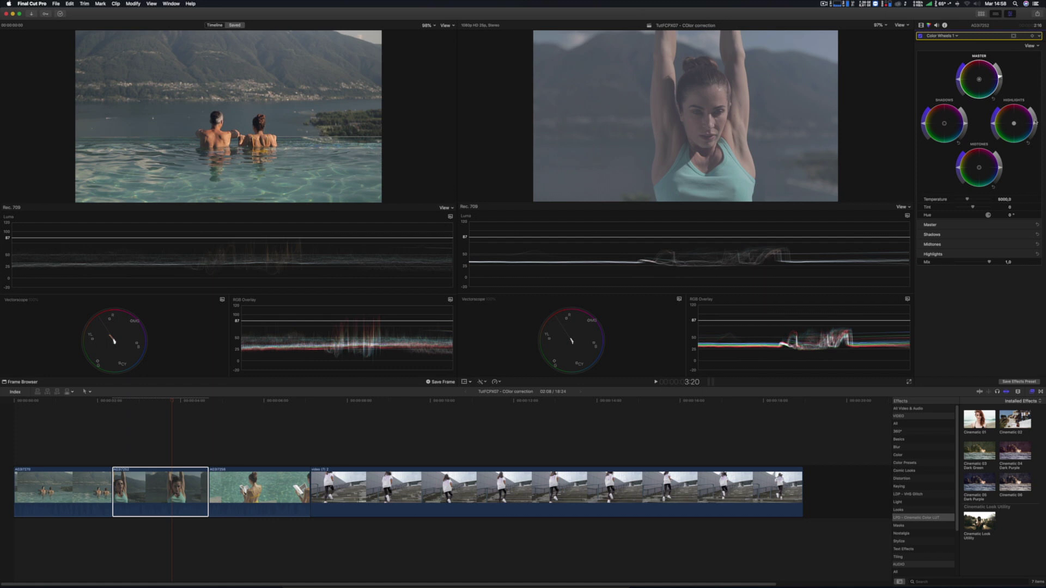
pyautogui.moveTo(1037, 123); pyautogui.dragTo(1037, 120)
pyautogui.moveTo(966, 124); pyautogui.dragTo(963, 132)
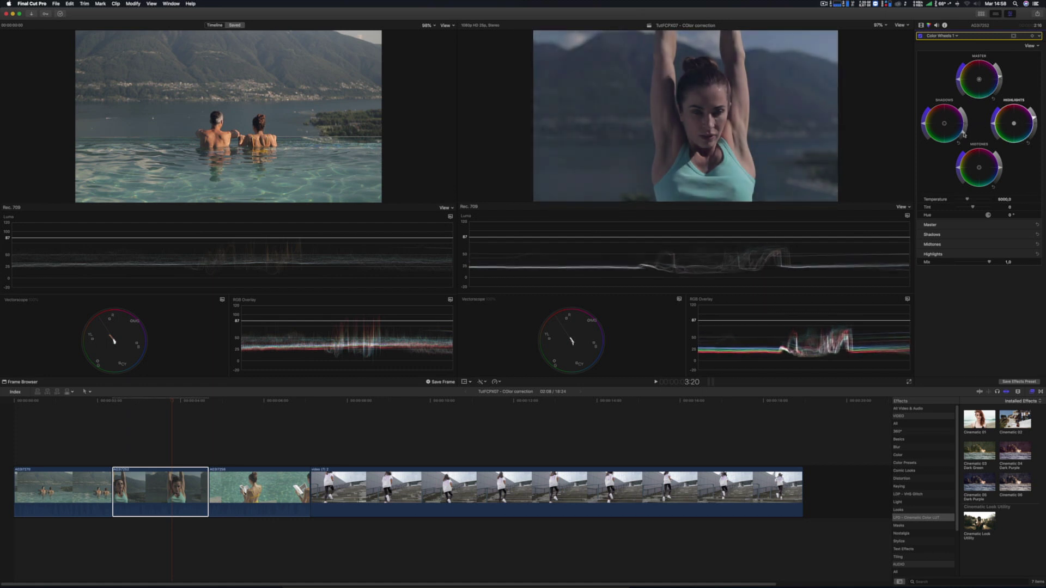
pyautogui.moveTo(1035, 119); pyautogui.dragTo(1035, 116)
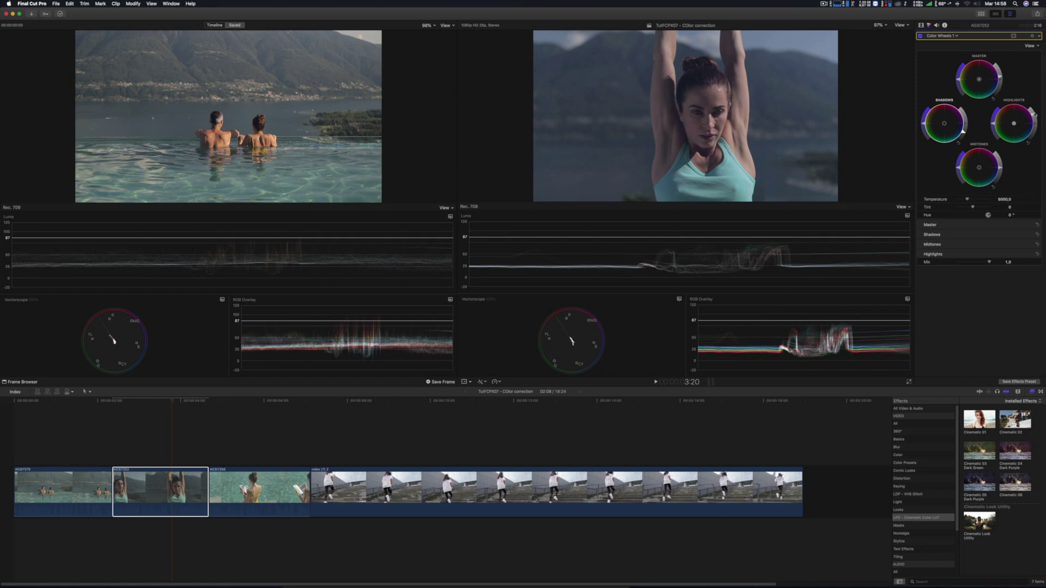
pyautogui.moveTo(964, 133); pyautogui.dragTo(962, 136)
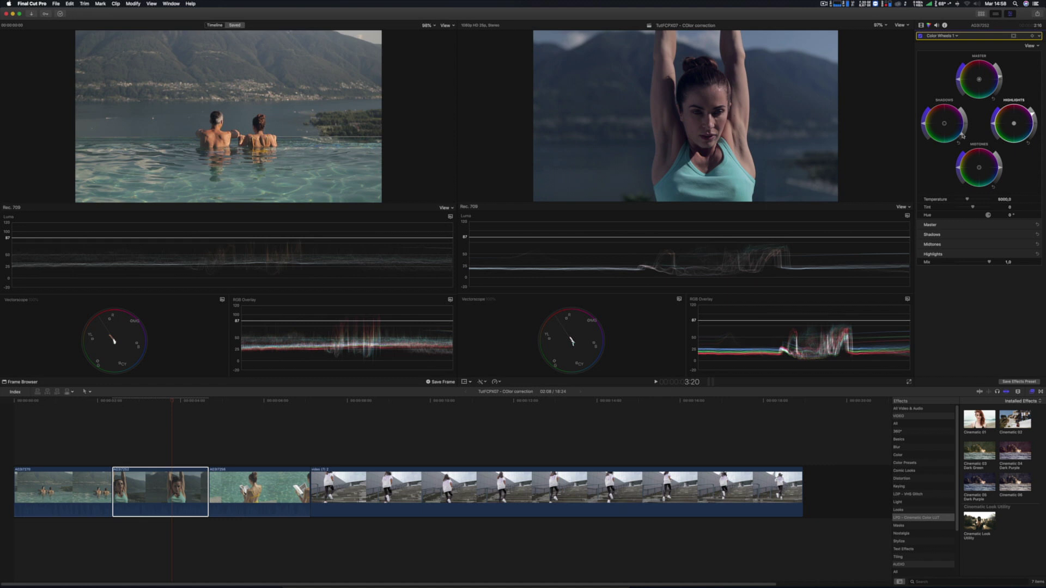
pyautogui.moveTo(962, 136); pyautogui.dragTo(963, 137)
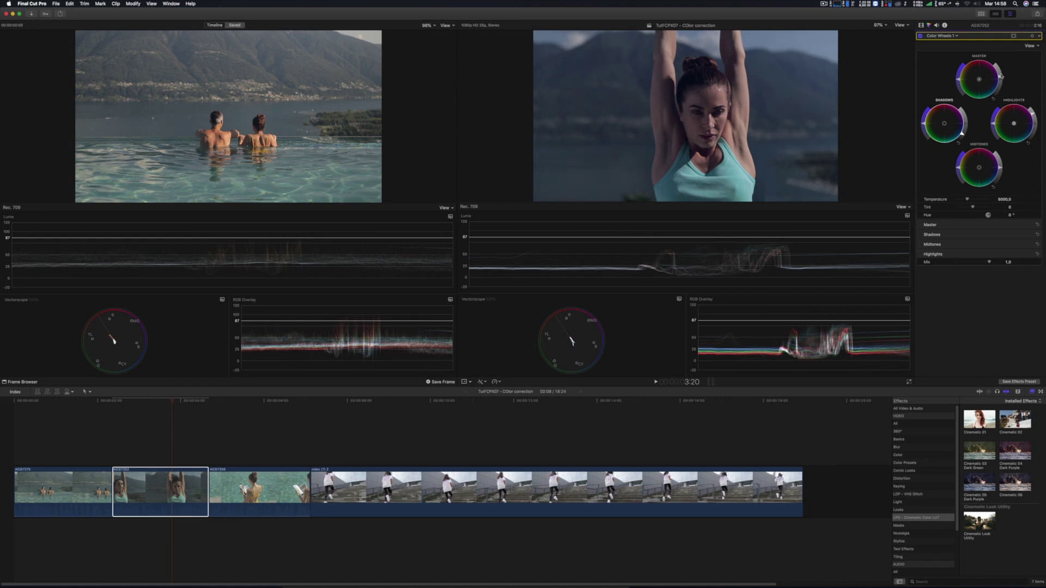
pyautogui.moveTo(1001, 78); pyautogui.dragTo(1000, 76)
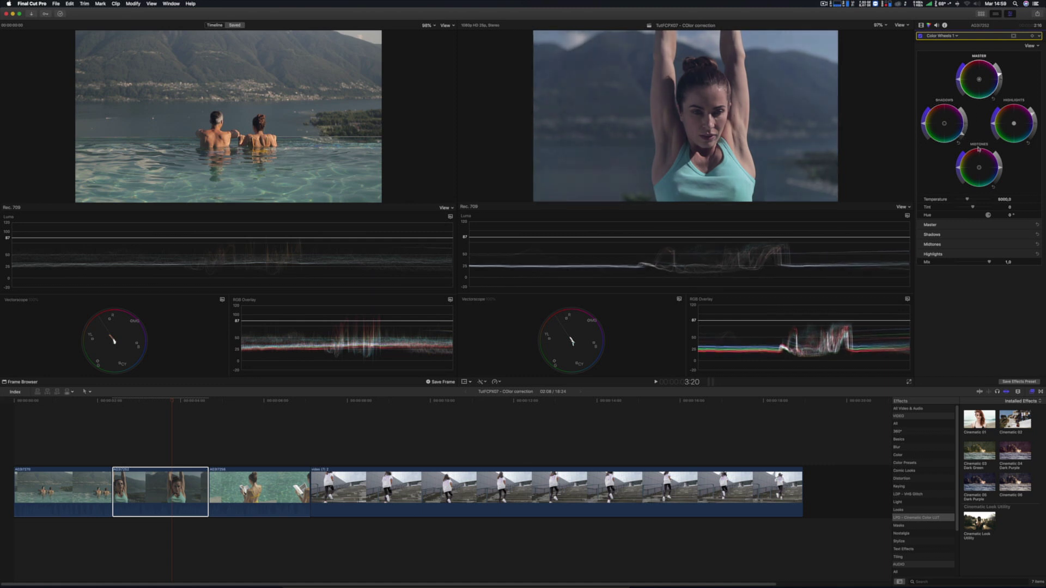
pyautogui.moveTo(1003, 167); pyautogui.dragTo(1002, 174)
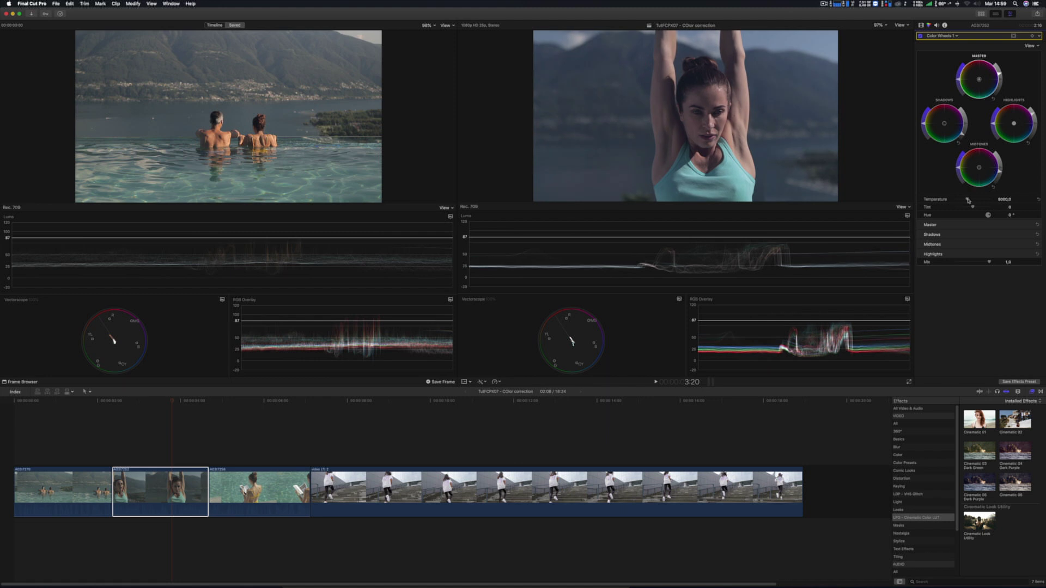
# Warm the second clip's Temperature to about 7551 and set Tint to 4.
pyautogui.moveTo(968, 201); pyautogui.dragTo(969, 200)
pyautogui.click(1038, 200)
pyautogui.moveTo(968, 200); pyautogui.dragTo(971, 204)
pyautogui.moveTo(971, 201); pyautogui.dragTo(977, 202)
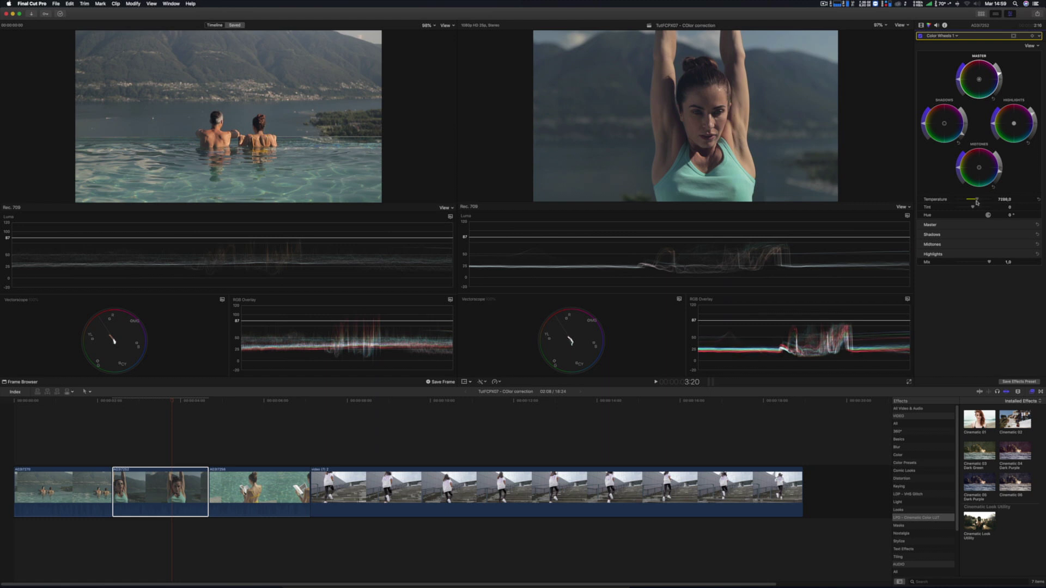
pyautogui.moveTo(973, 208); pyautogui.dragTo(974, 209)
pyautogui.moveTo(980, 200); pyautogui.dragTo(980, 203)
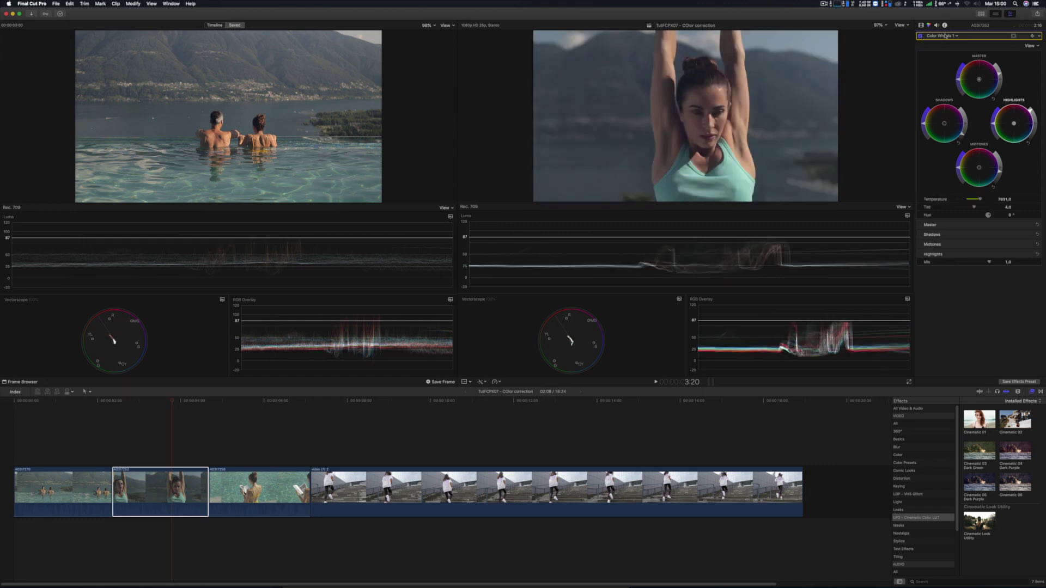
# Raise Color Board master saturation to 9% and toggle the Color Wheels grade off and on to compare.
pyautogui.click(944, 35)
pyautogui.click(944, 68)
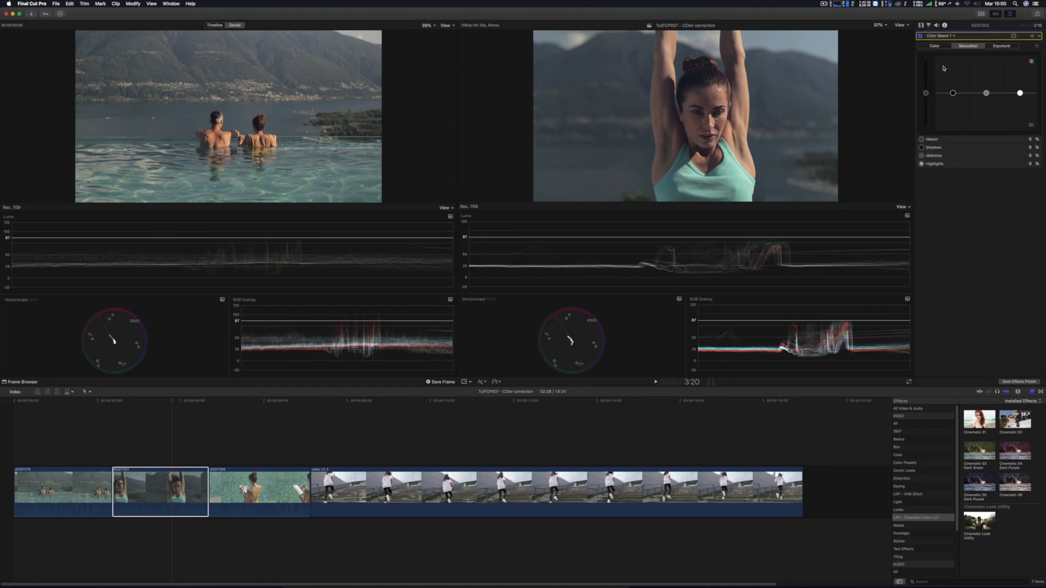
pyautogui.moveTo(926, 93); pyautogui.dragTo(926, 87)
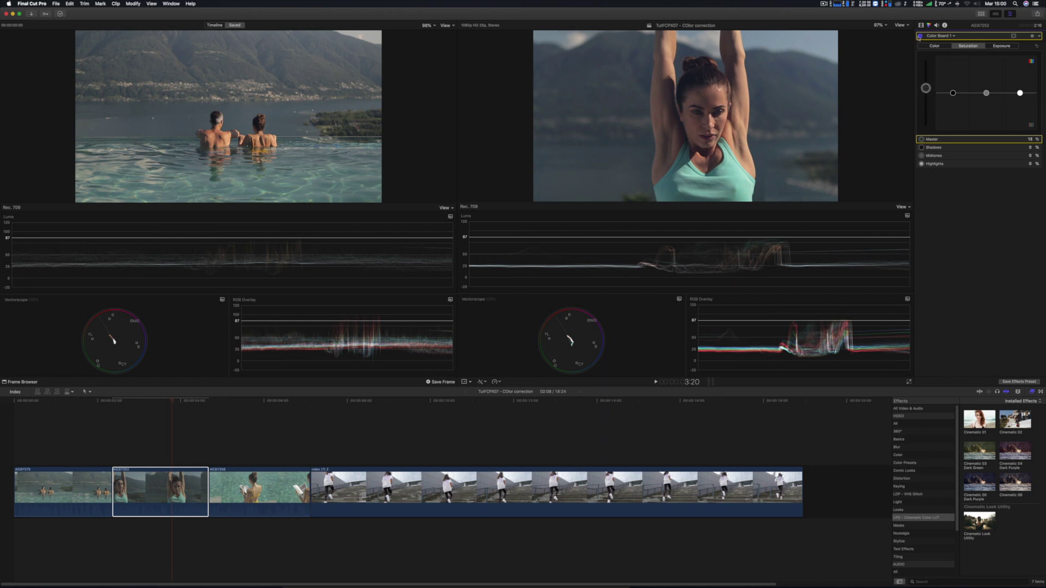
pyautogui.click(940, 36)
pyautogui.click(943, 48)
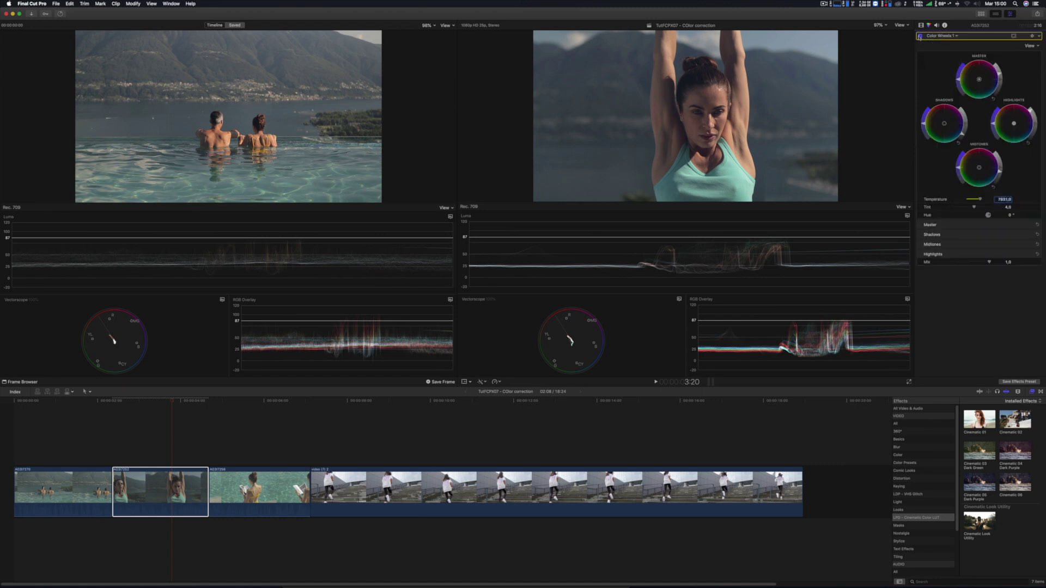
pyautogui.click(920, 36)
pyautogui.click(920, 37)
# Select the third clip, the woman reading by the pool.
pyautogui.click(253, 401)
pyautogui.click(260, 497)
pyautogui.click(212, 401)
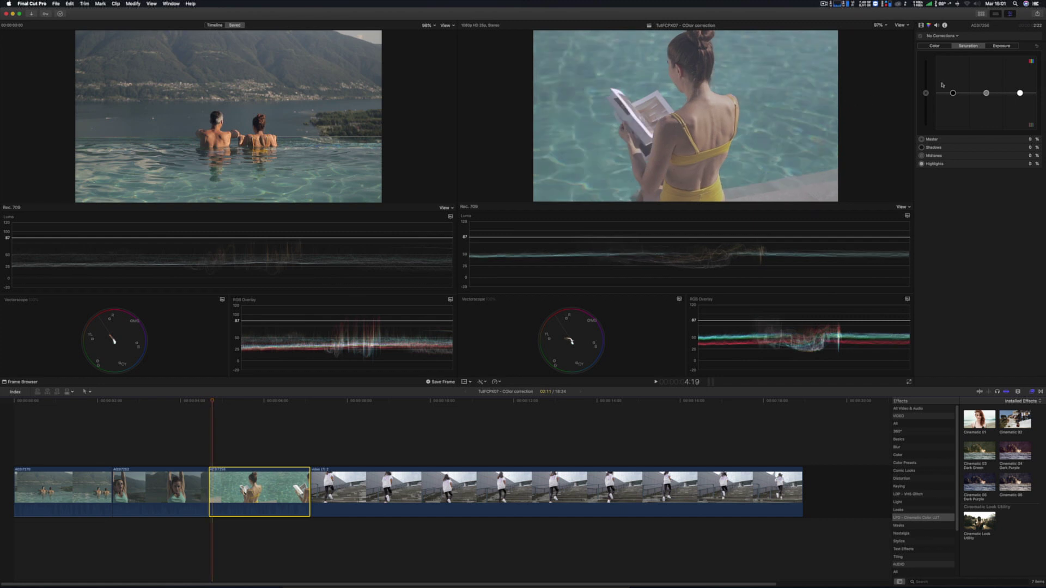
# Add Color Wheels to the pool-reading clip and set its shadows and highlights.
pyautogui.click(942, 36)
pyautogui.click(953, 58)
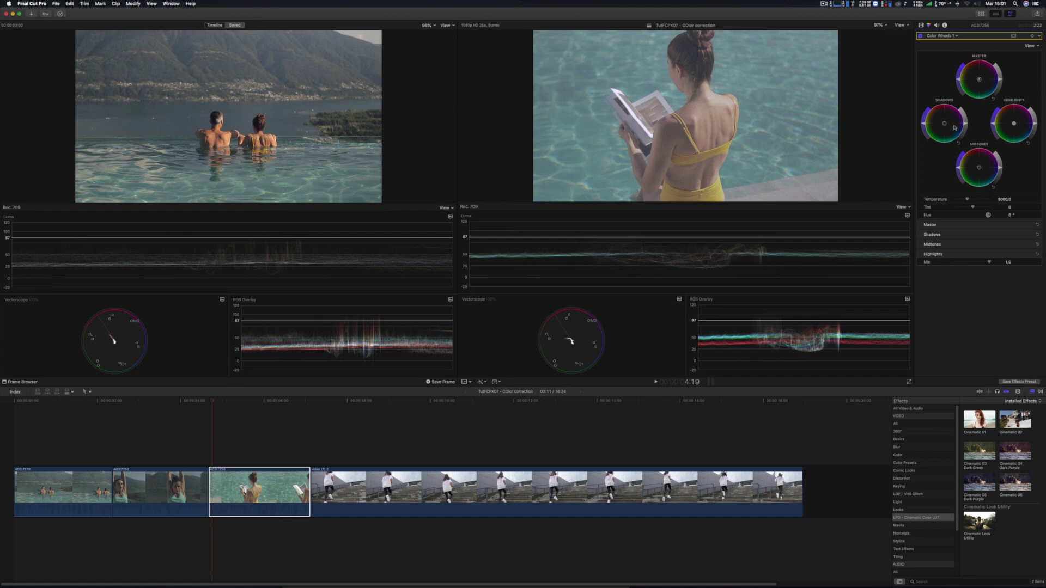
pyautogui.moveTo(968, 126); pyautogui.dragTo(965, 136)
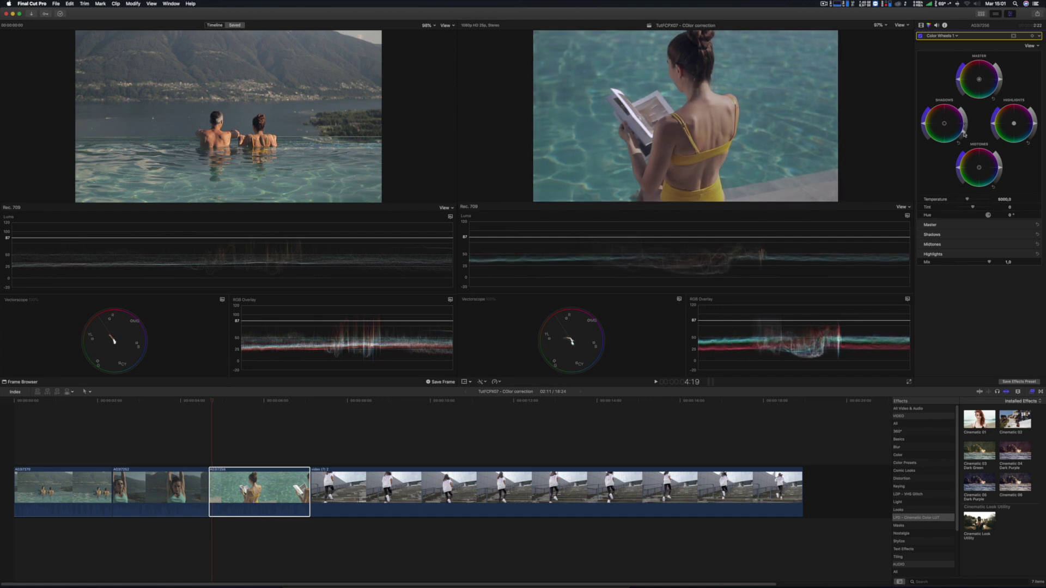
pyautogui.moveTo(964, 136); pyautogui.dragTo(966, 134)
pyautogui.moveTo(1036, 124); pyautogui.dragTo(1034, 116)
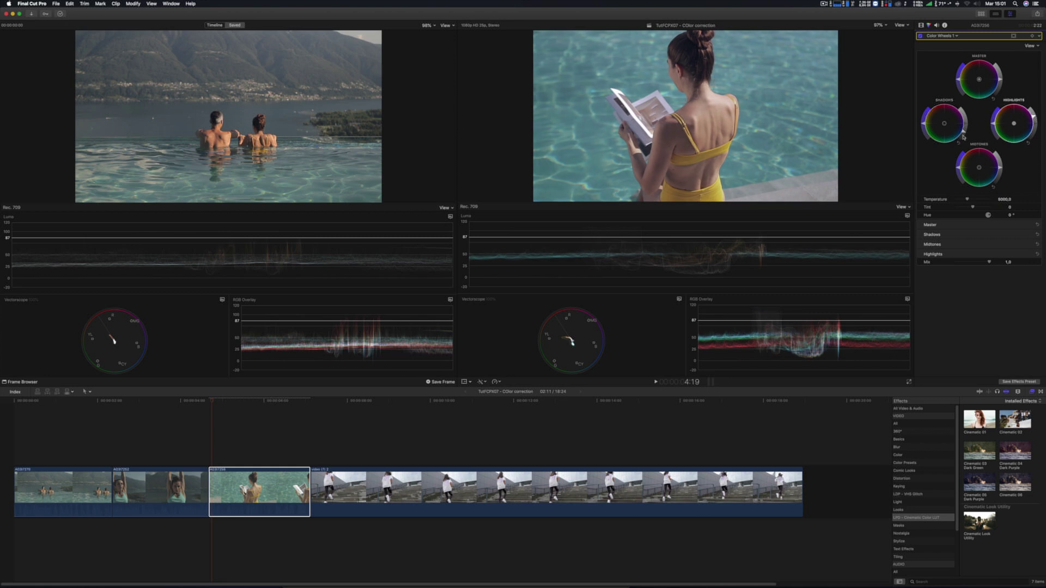
# Deepen the shadows, rebalance master brightness and warm the Temperature to 6080.
pyautogui.moveTo(964, 134); pyautogui.dragTo(963, 138)
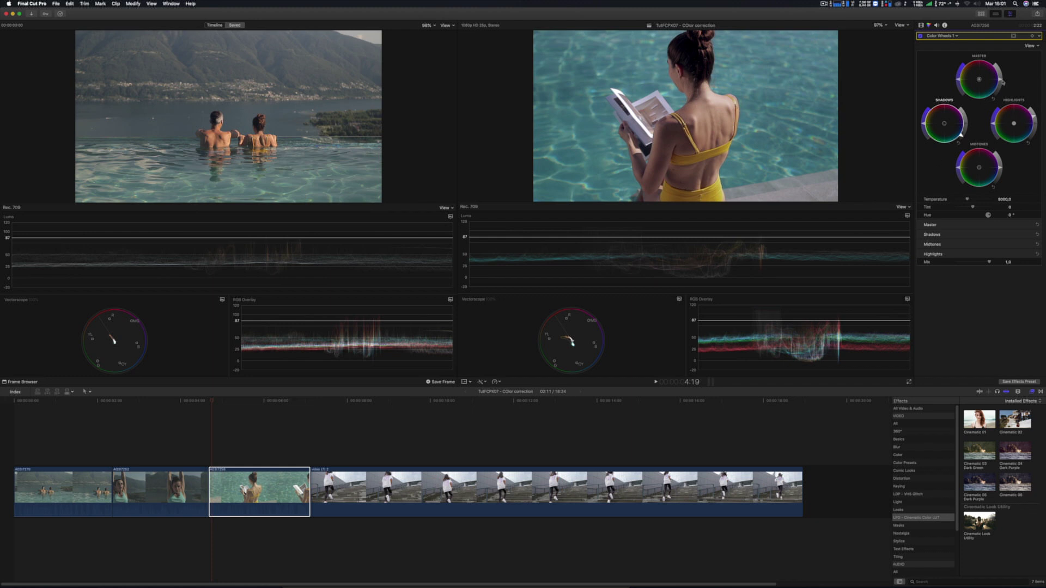
pyautogui.moveTo(1000, 81); pyautogui.dragTo(1002, 80)
pyautogui.moveTo(965, 136); pyautogui.dragTo(965, 135)
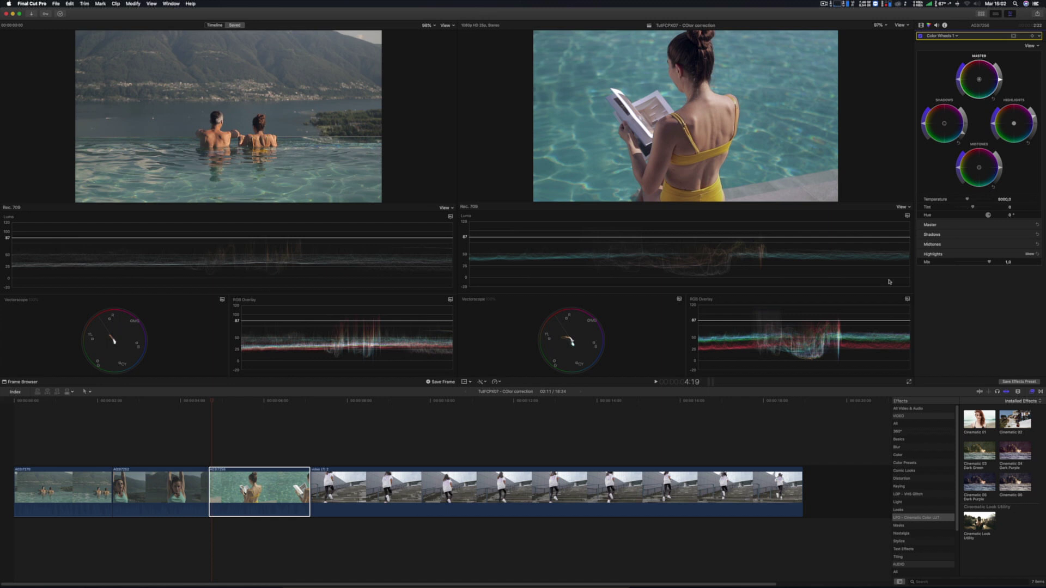
pyautogui.moveTo(967, 200); pyautogui.dragTo(976, 202)
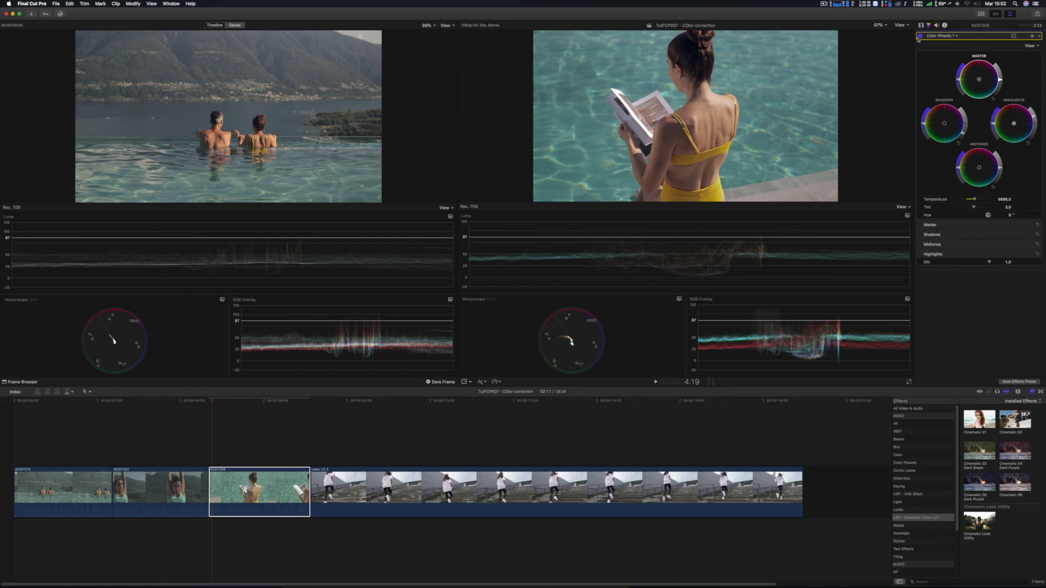
# Add a Color Board correction with Master saturation at 16 % to the pool-reading clip.
pyautogui.click(941, 36)
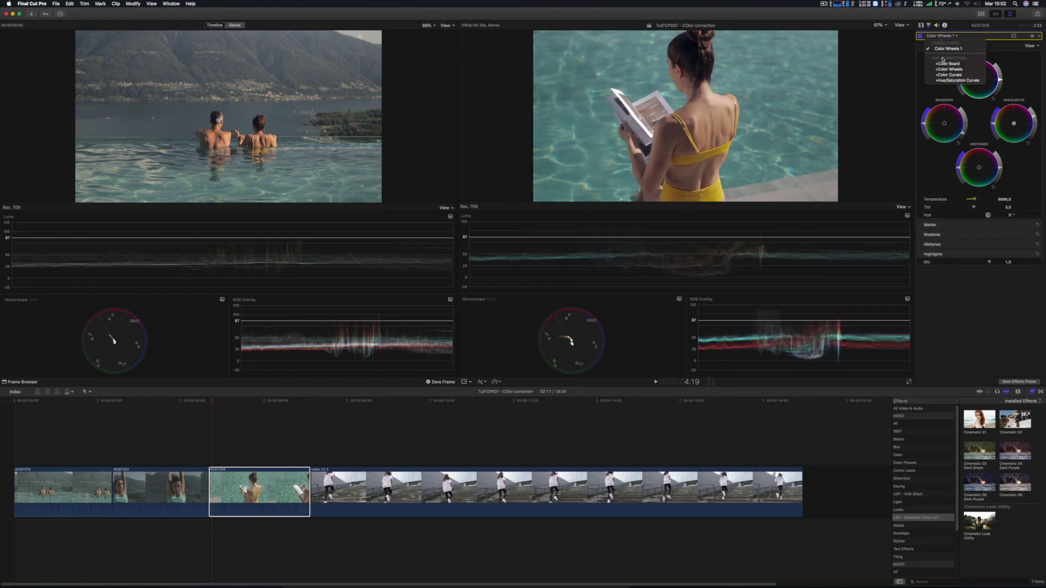
pyautogui.click(946, 64)
pyautogui.moveTo(926, 93); pyautogui.dragTo(926, 87)
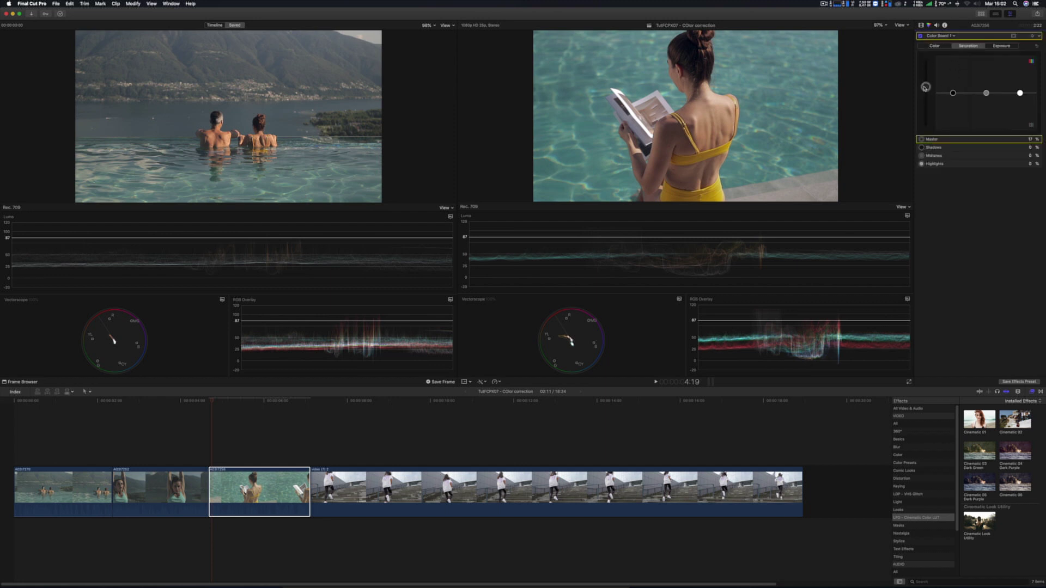
# Return to Color Wheels 1 and move the playhead along the timeline toward the stairs clip.
pyautogui.click(938, 37)
pyautogui.click(941, 49)
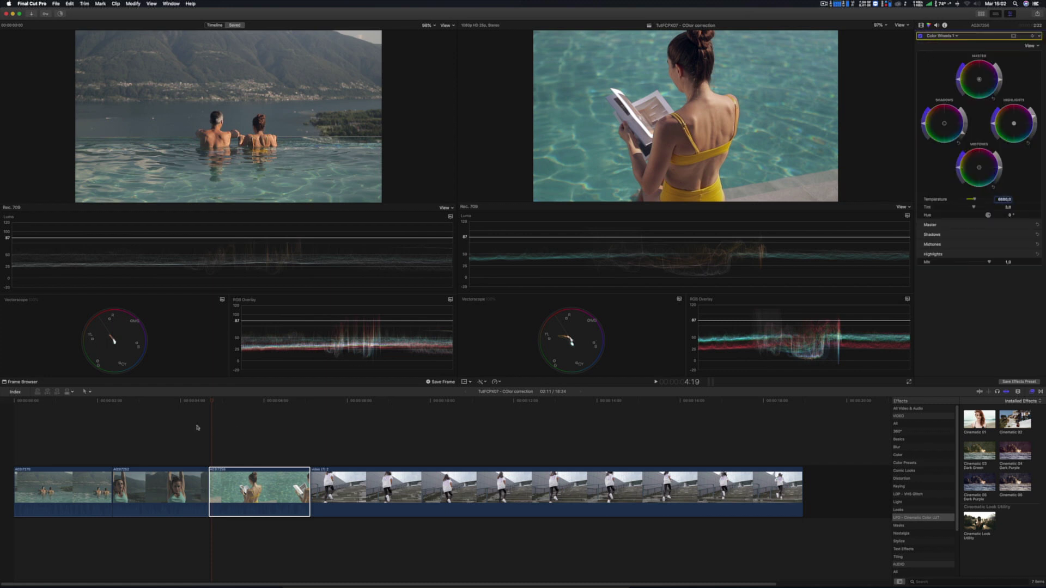
pyautogui.click(167, 401)
pyautogui.moveTo(96, 403)
pyautogui.mouseDown()
pyautogui.moveTo(254, 403)
pyautogui.moveTo(23, 418)
pyautogui.moveTo(251, 422)
pyautogui.moveTo(157, 420)
pyautogui.mouseUp()
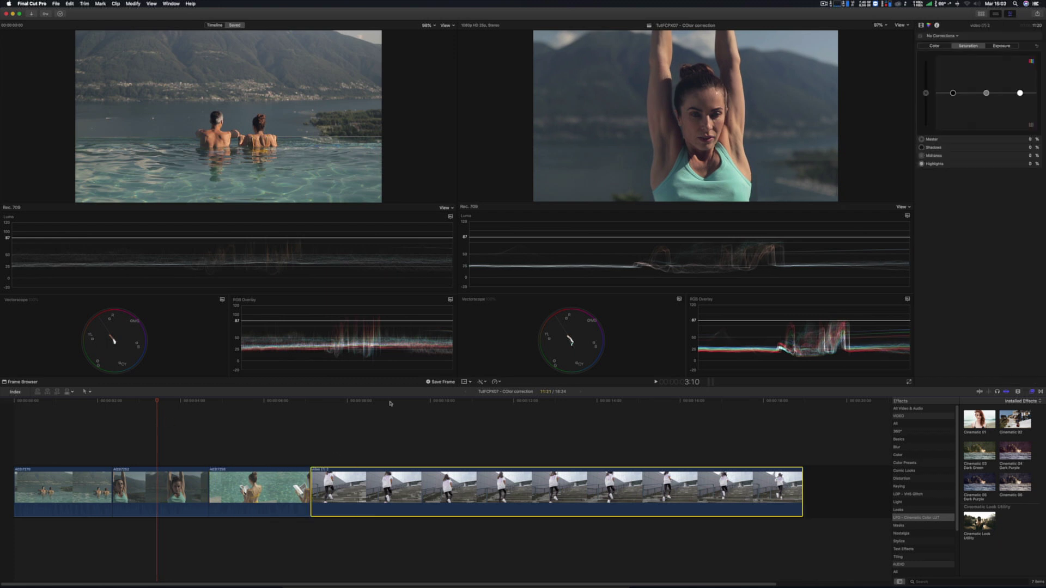
# Jump to the stairs clip at 9:01 and add a Color Wheels correction to it.
pyautogui.click(391, 403)
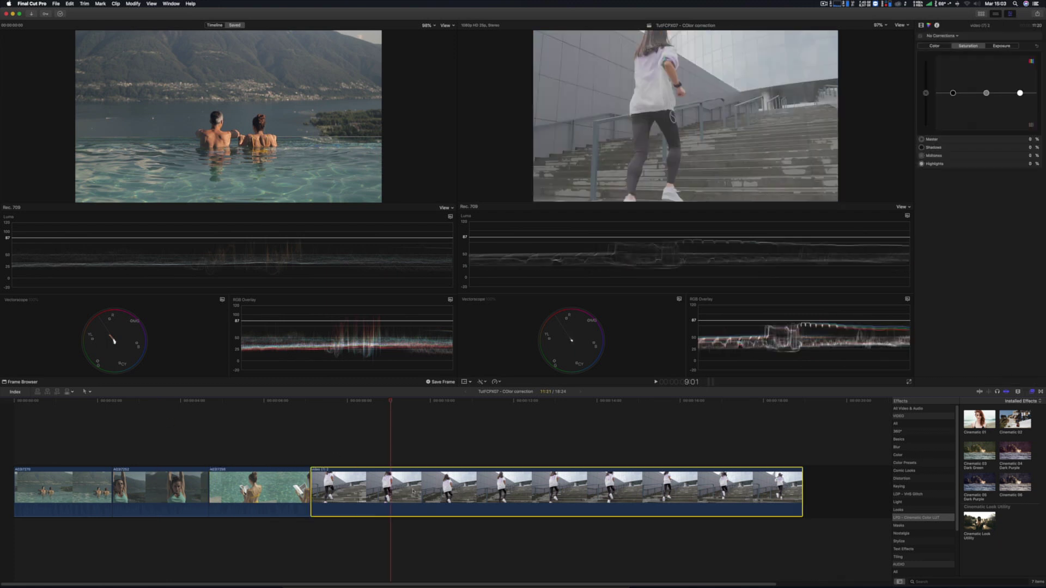
pyautogui.click(948, 36)
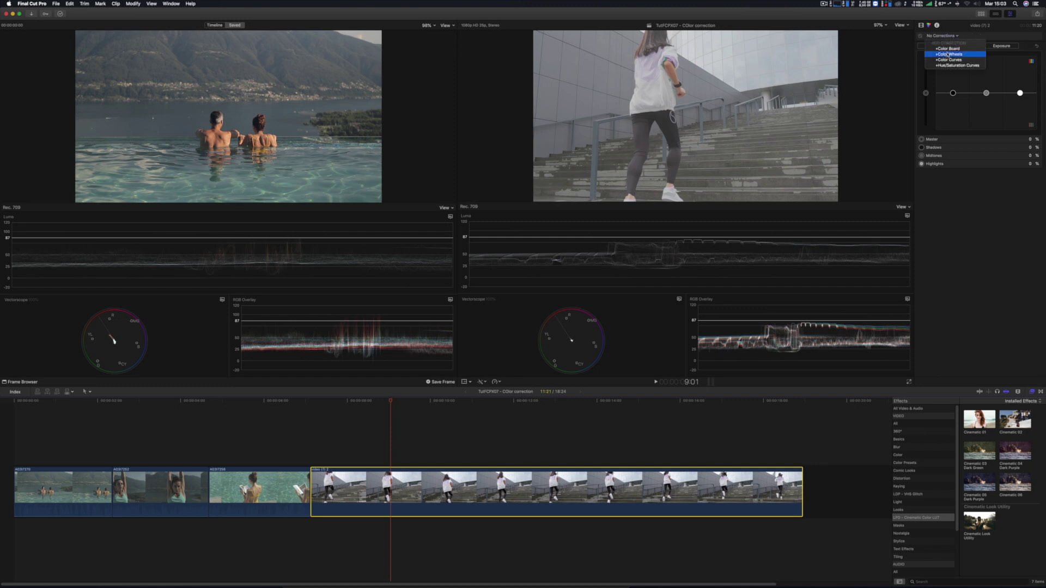
pyautogui.click(950, 54)
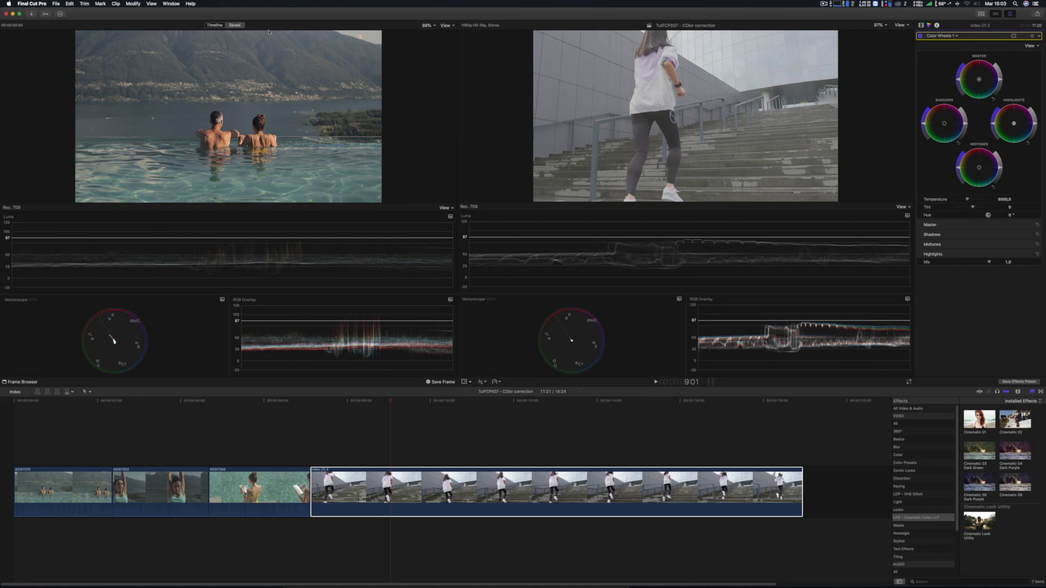
pyautogui.click(172, 3)
# Hide the Comparison Viewer, play the stairs clip and select it for grading.
pyautogui.moveTo(207, 38)
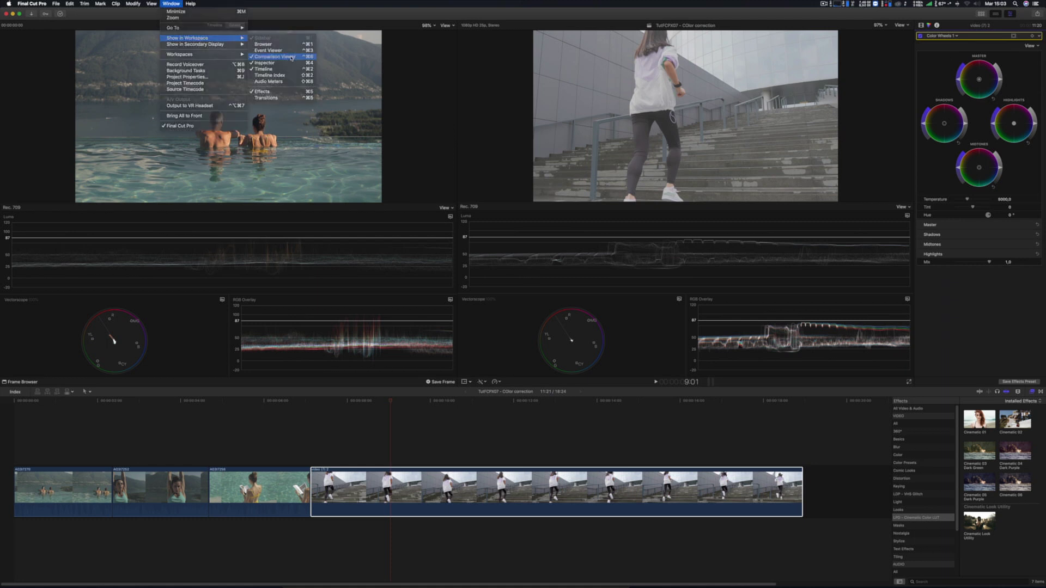
pyautogui.click(291, 57)
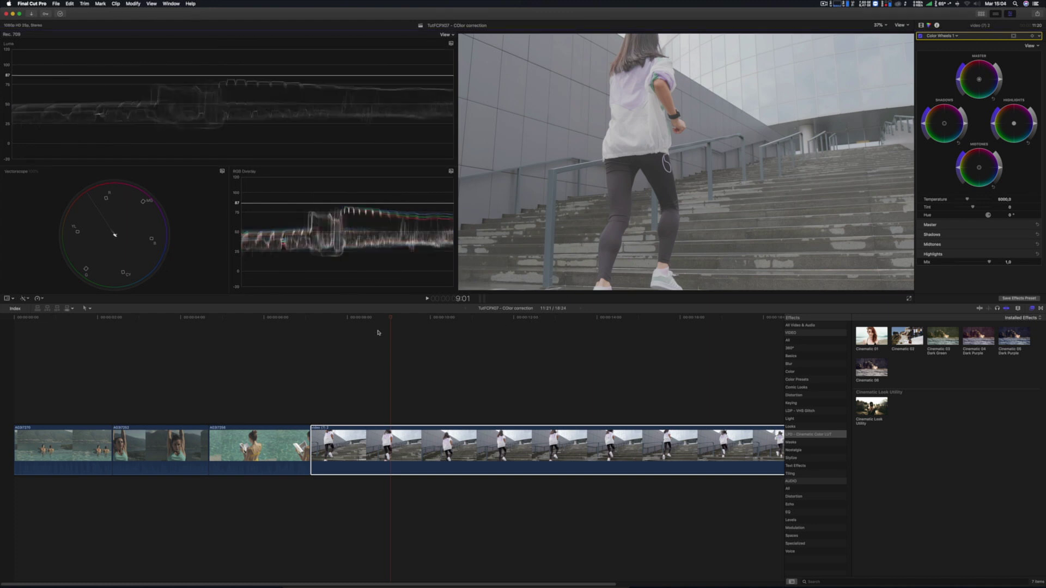
pyautogui.press('space')
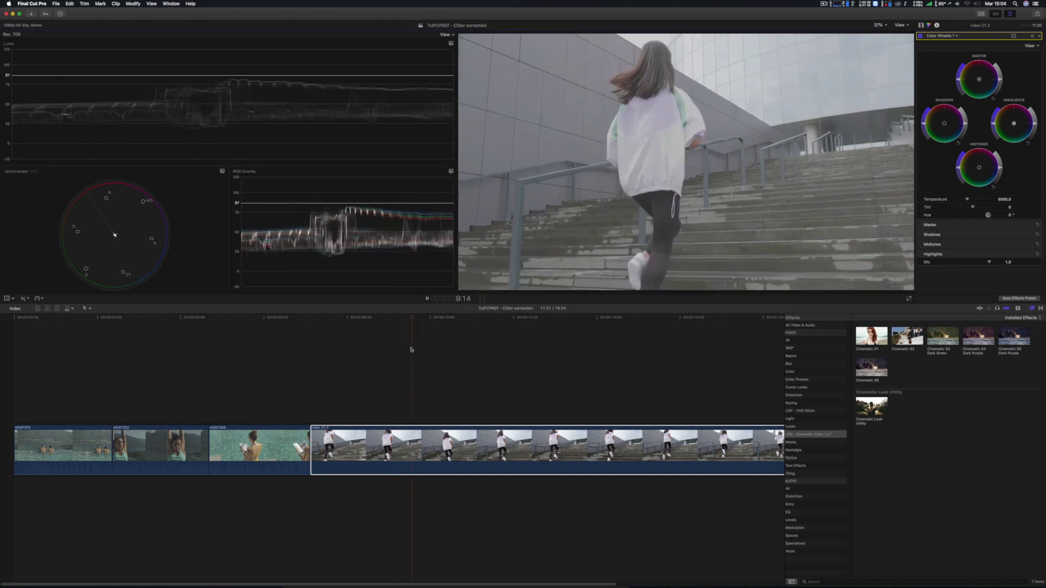
pyautogui.click(407, 447)
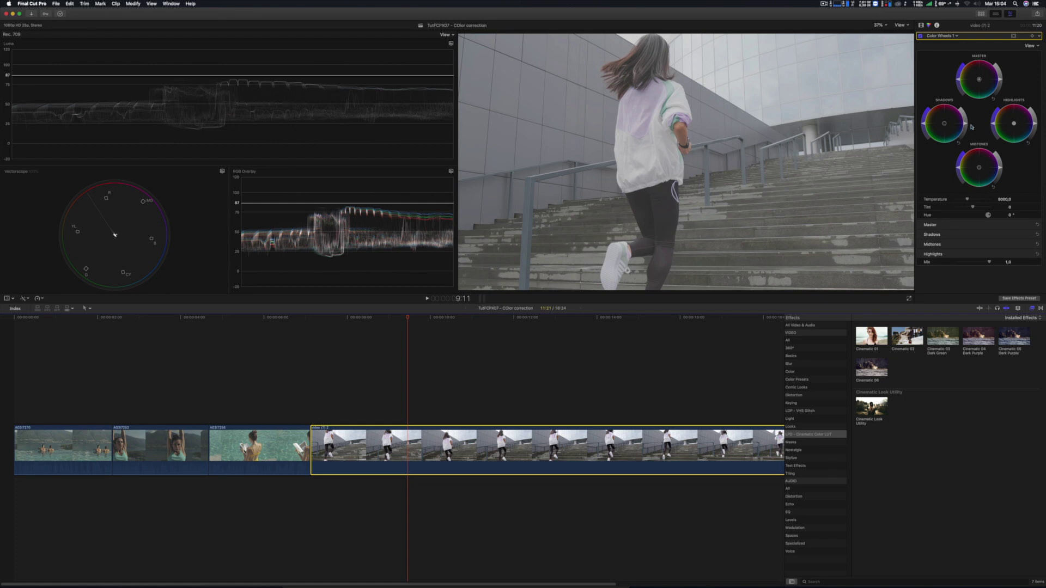
# Darken the stairs clip's shadows, brighten its highlights and adjust Master brightness in Color Wheels.
pyautogui.moveTo(966, 124); pyautogui.dragTo(964, 133)
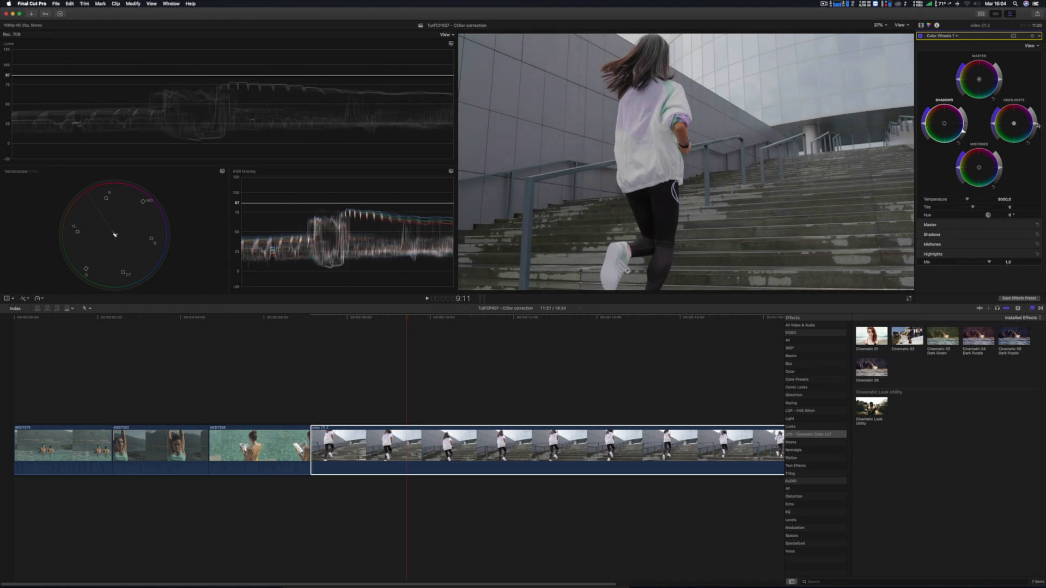
pyautogui.moveTo(1036, 125); pyautogui.dragTo(1036, 122)
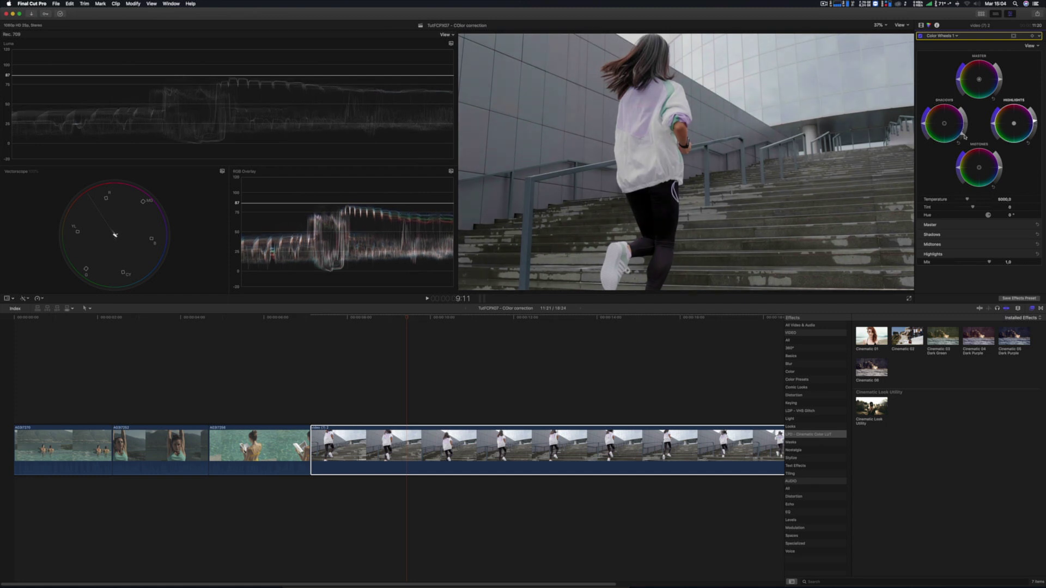
pyautogui.moveTo(966, 136); pyautogui.dragTo(966, 138)
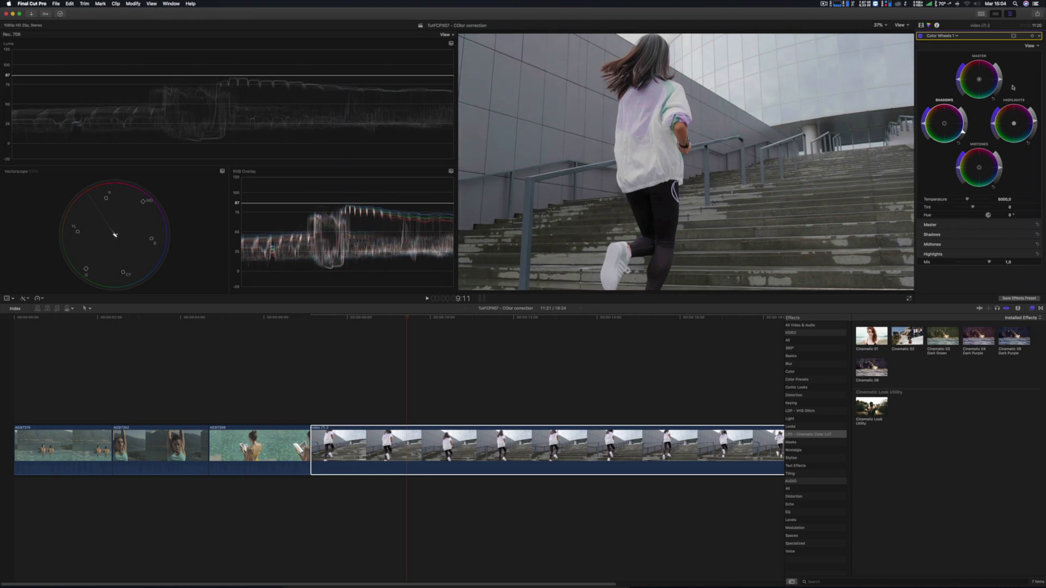
pyautogui.moveTo(1002, 81); pyautogui.dragTo(1003, 86)
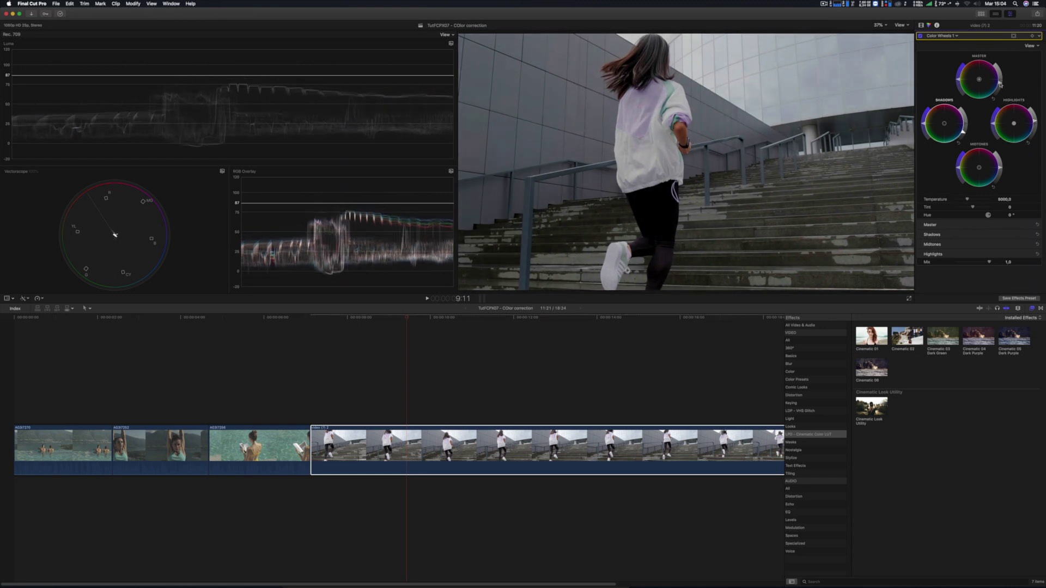
pyautogui.moveTo(966, 136); pyautogui.dragTo(966, 130)
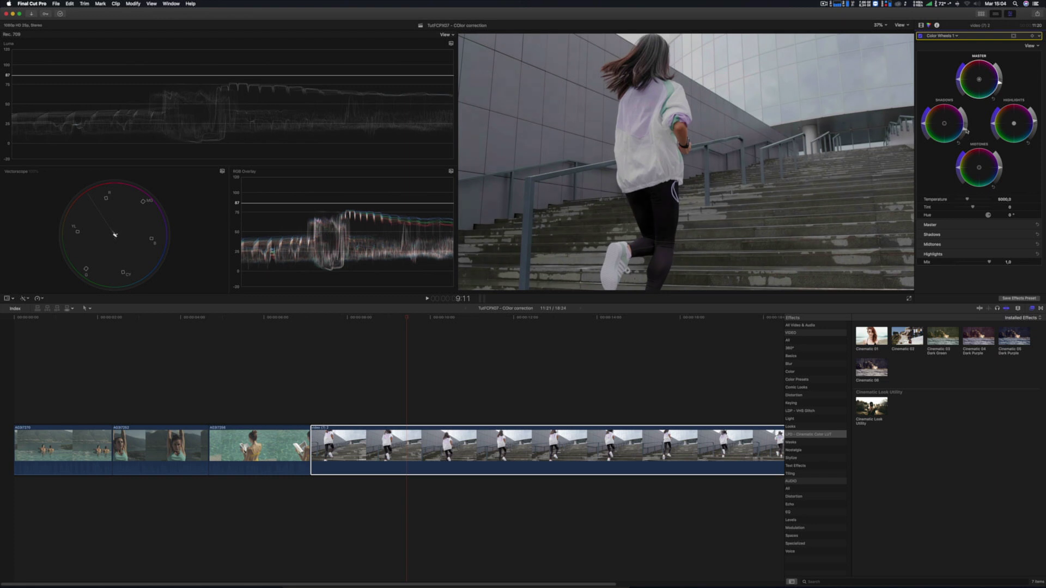
pyautogui.moveTo(1034, 119); pyautogui.dragTo(1034, 124)
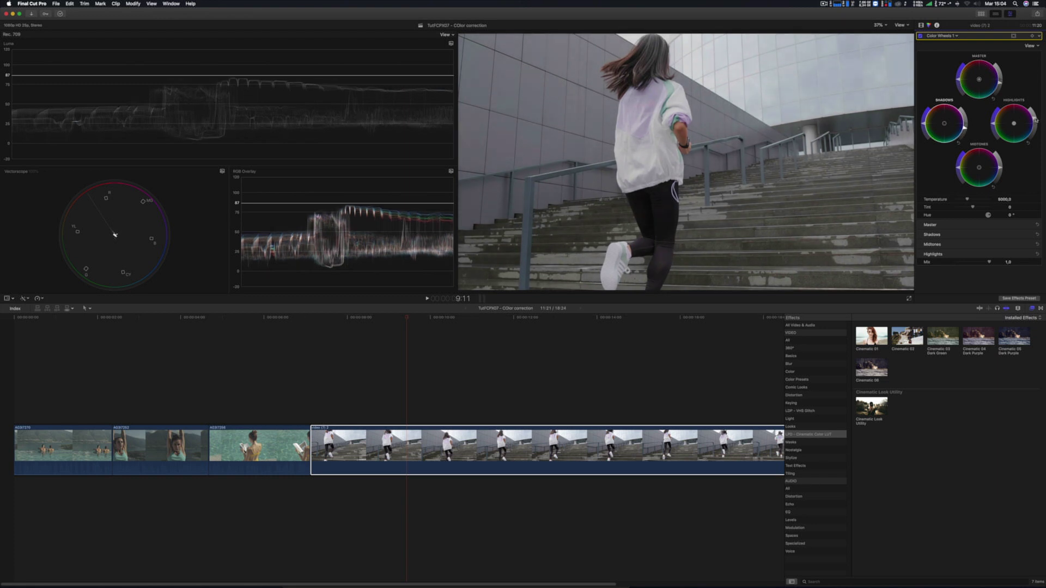
# Select the Shadows wheel and nudge its brightness down, then slightly back up.
pyautogui.click(966, 133)
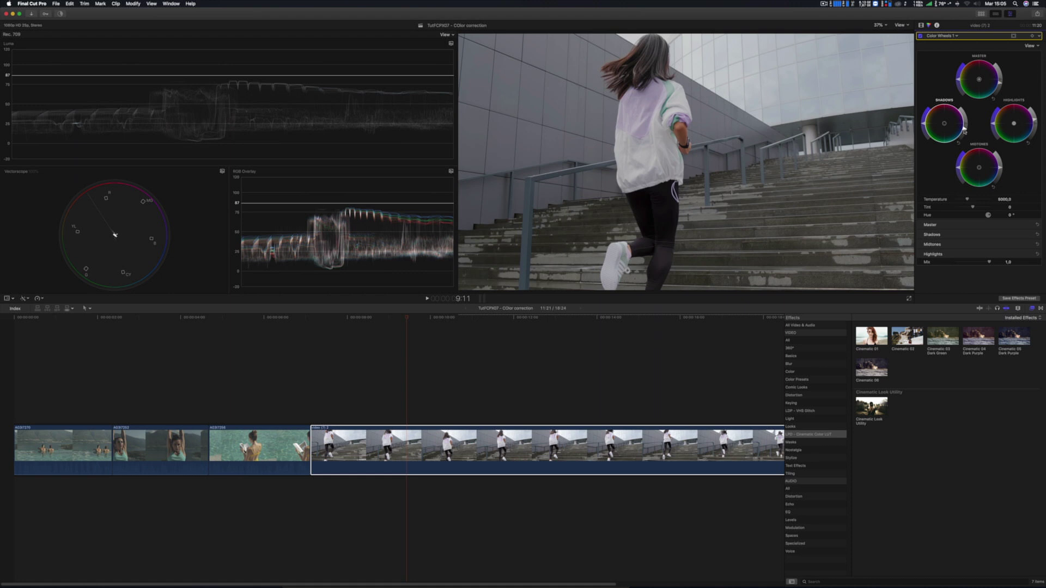
pyautogui.moveTo(965, 129); pyautogui.dragTo(964, 134)
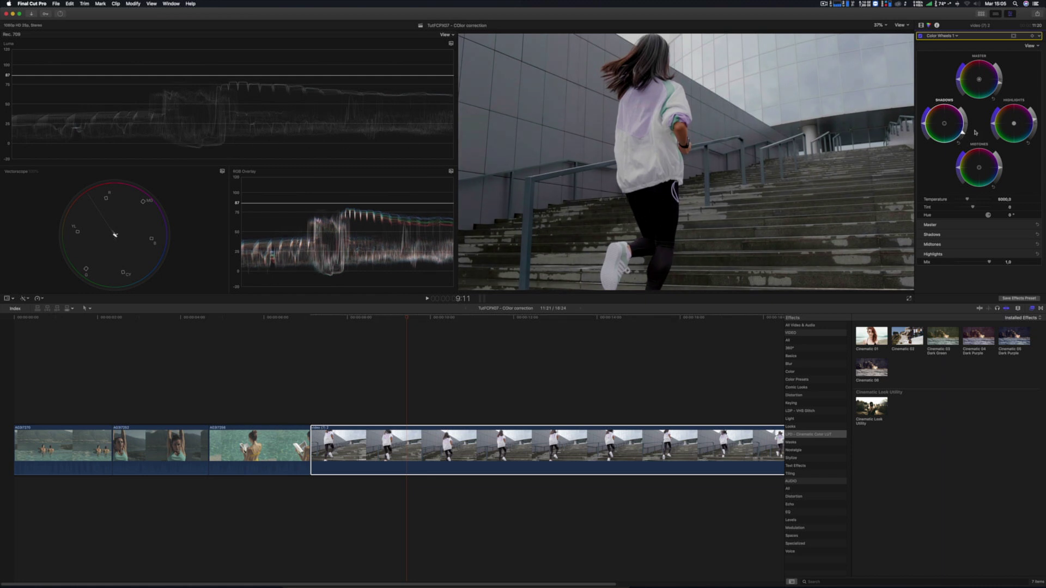
pyautogui.moveTo(963, 132); pyautogui.dragTo(966, 130)
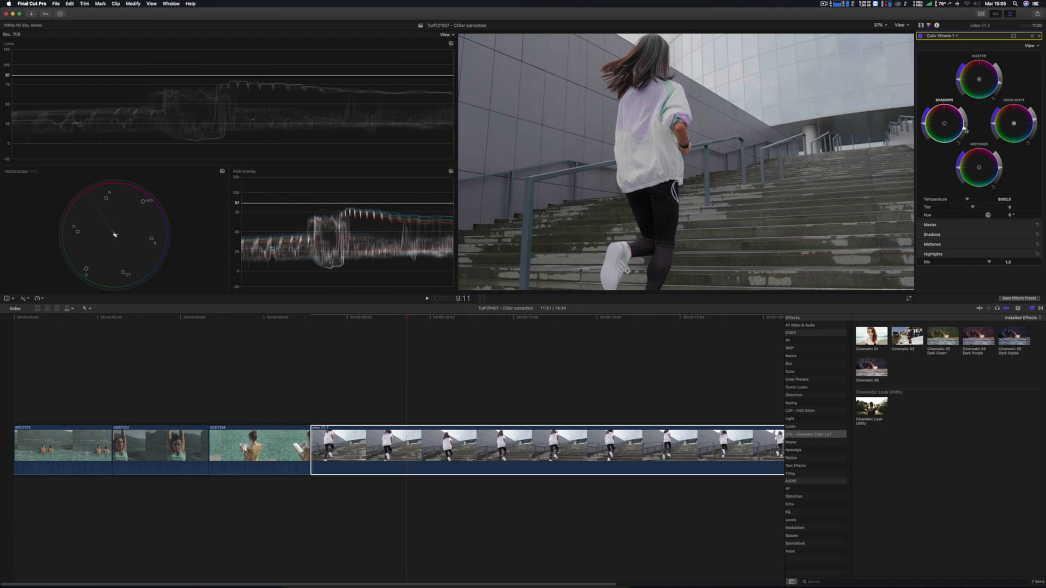